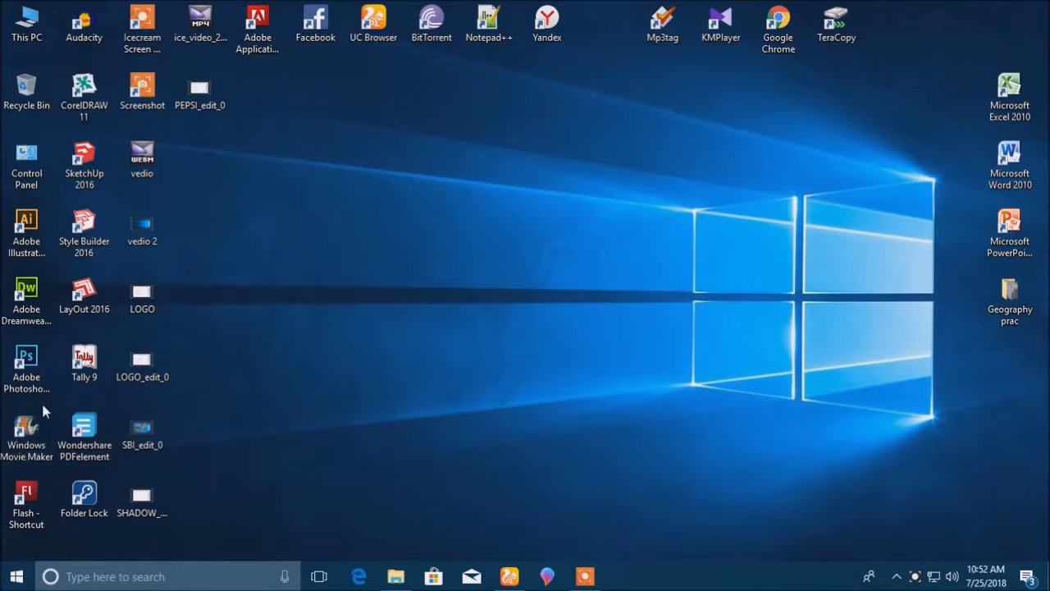
- Open Windows Movie Maker and add the LOGO_edit_0 video from the Desktop to the project
{"action": "double_click", "coordinate": [26, 426]}
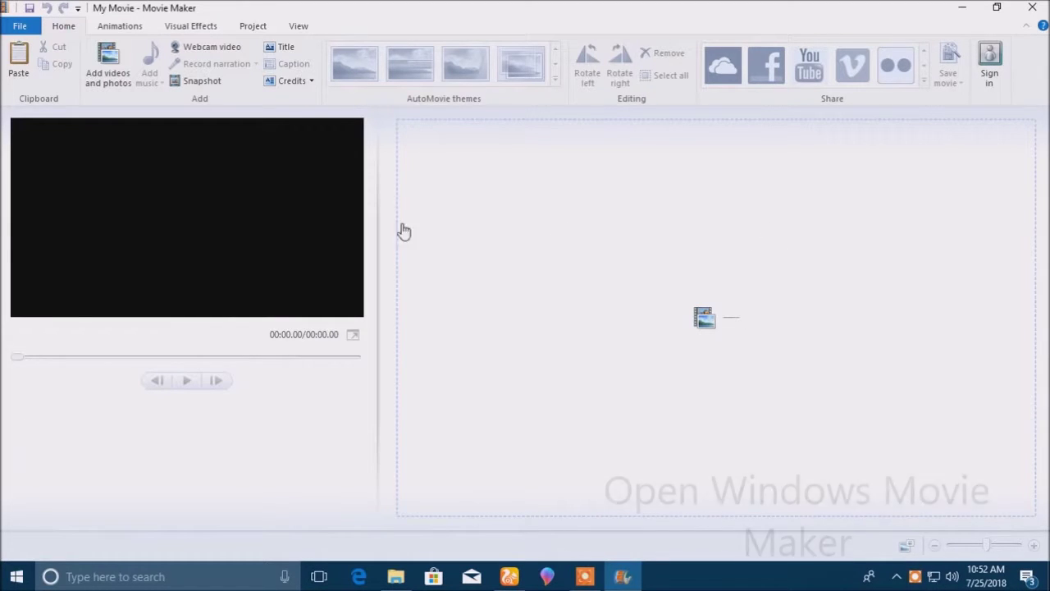
{"action": "left_click", "coordinate": [111, 74]}
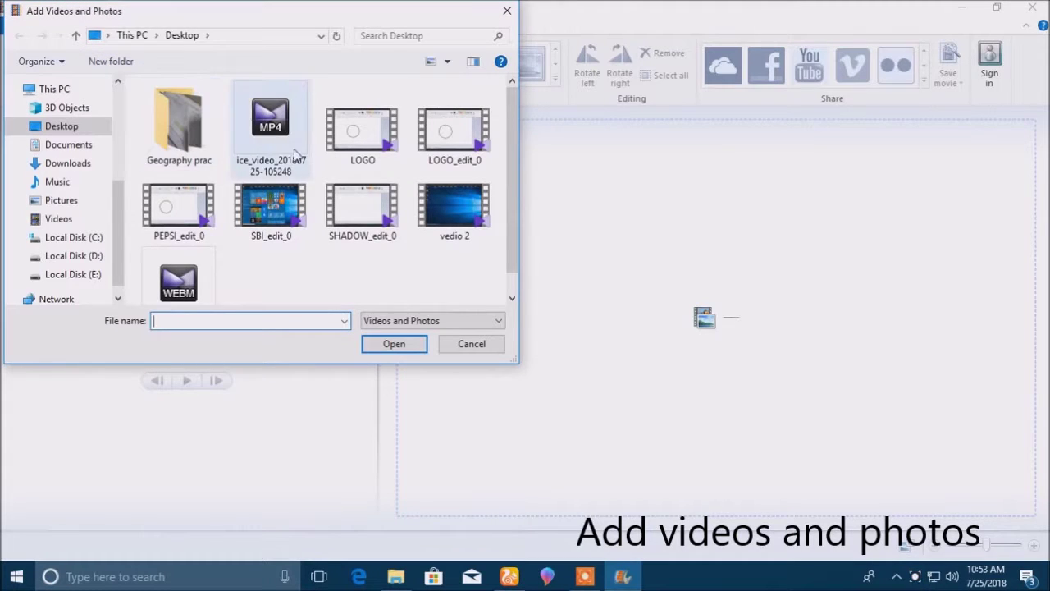
{"action": "left_click", "coordinate": [53, 129]}
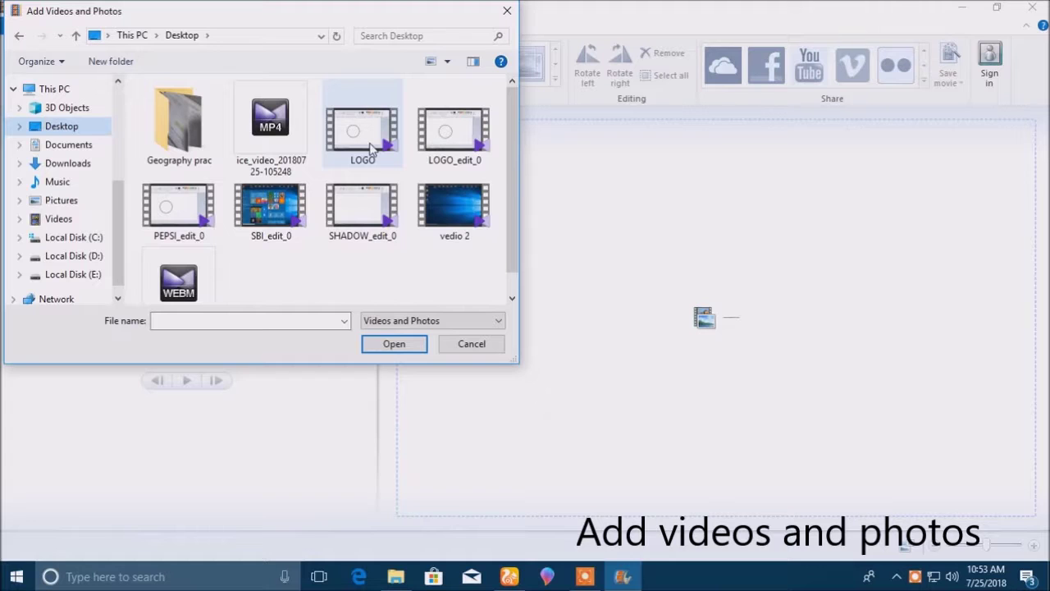
{"action": "left_click", "coordinate": [429, 140]}
{"action": "left_click", "coordinate": [403, 343]}
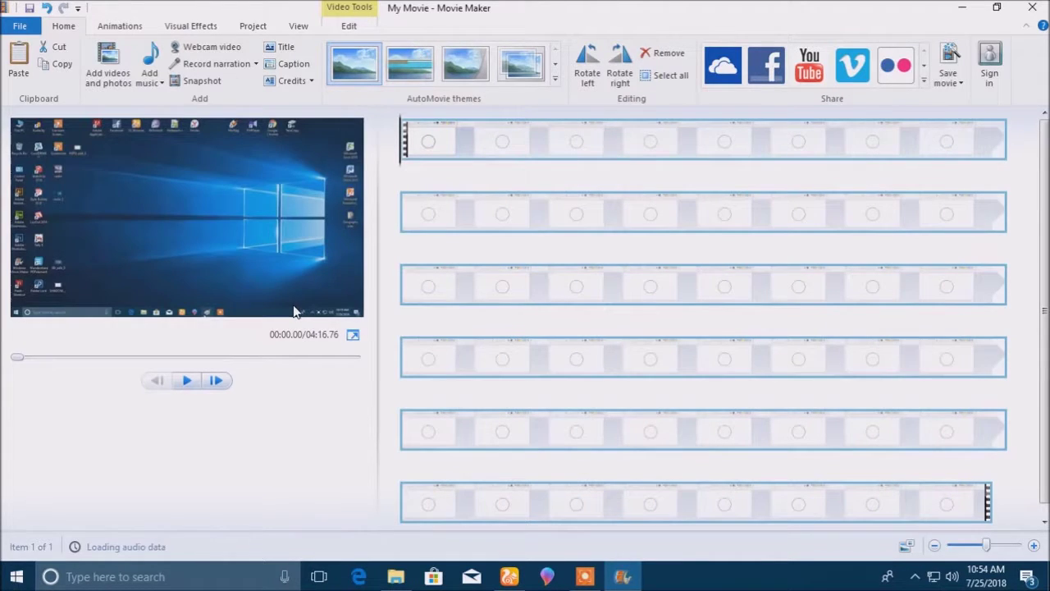
- Preview the video and split it at 00:04.67
{"action": "left_click", "coordinate": [188, 381]}
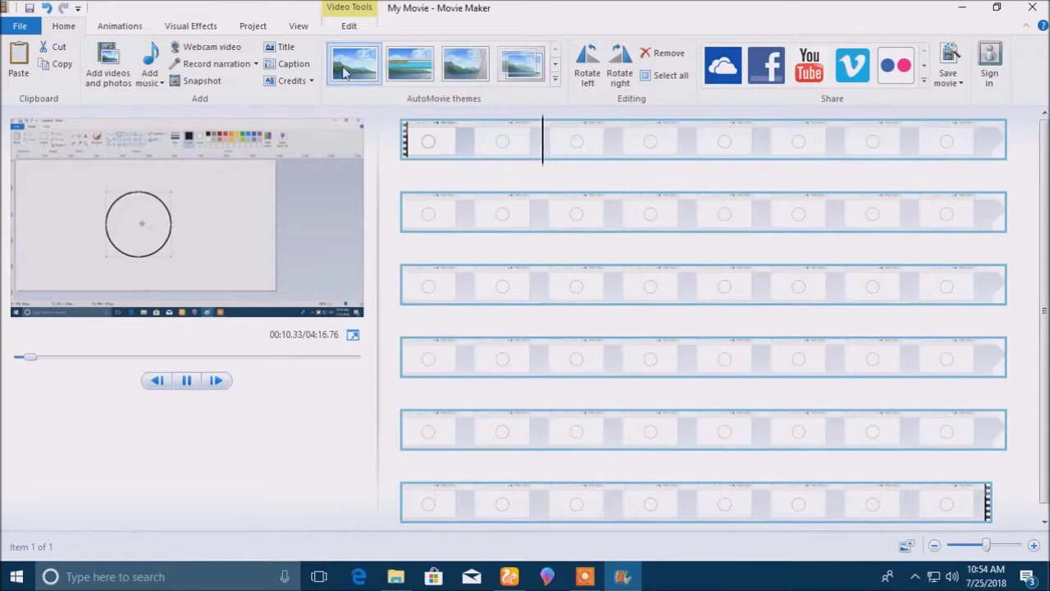
{"action": "left_click", "coordinate": [541, 177]}
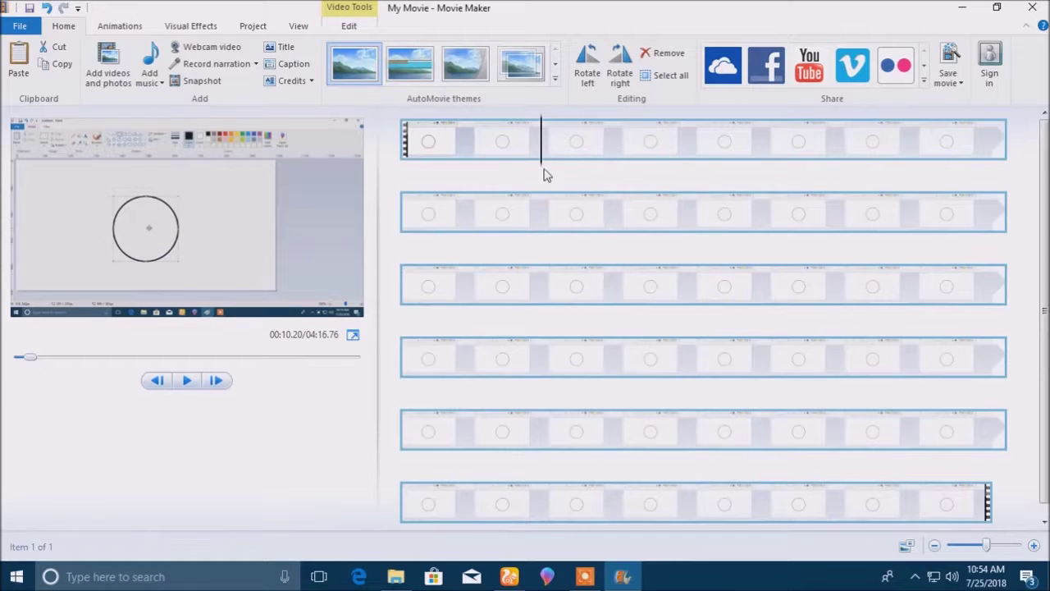
{"action": "left_click_drag", "start_coordinate": [541, 172], "coordinate": [457, 181]}
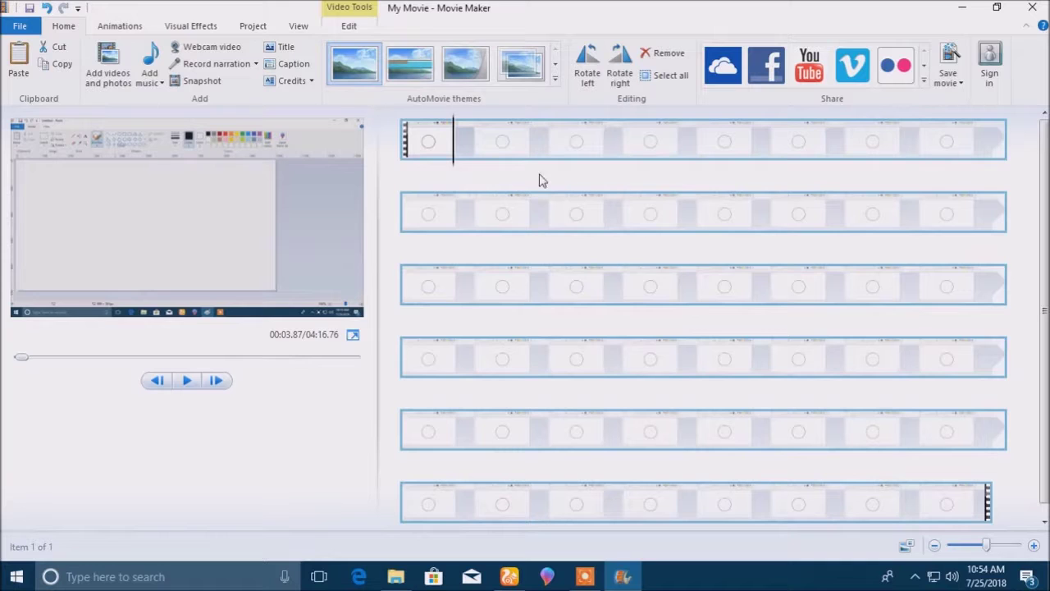
{"action": "left_click", "coordinate": [187, 389]}
{"action": "left_click", "coordinate": [188, 389]}
{"action": "left_click", "coordinate": [348, 29]}
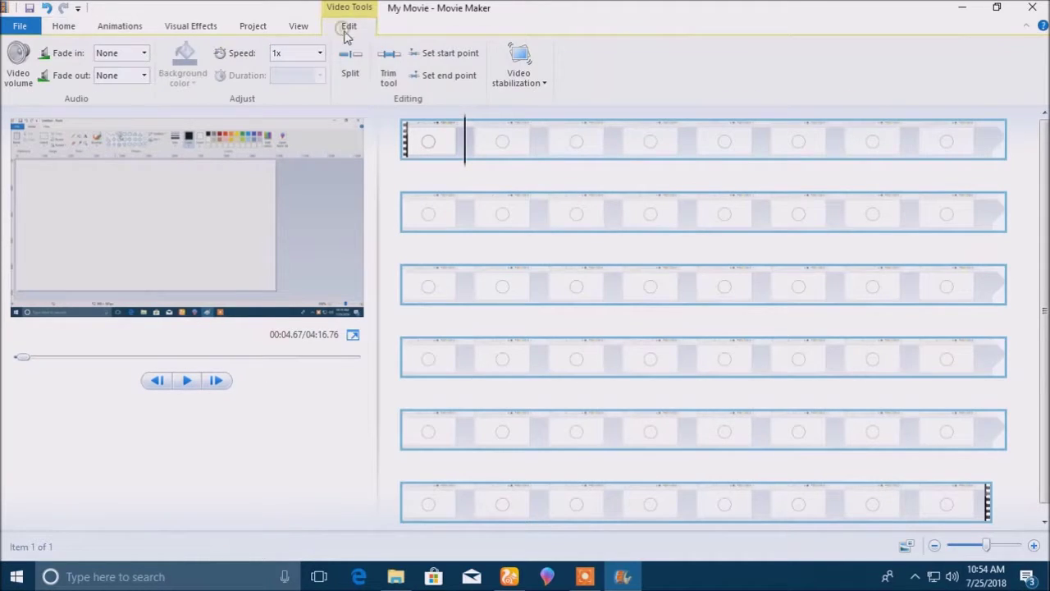
{"action": "left_click", "coordinate": [351, 66]}
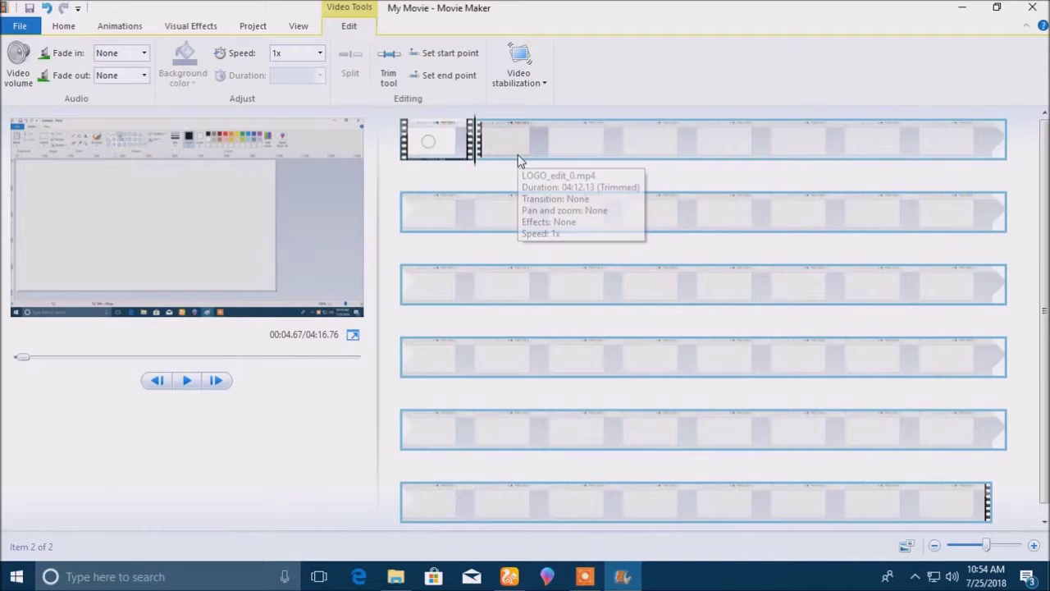
- Add a caption at about 00:18.00 reading "Fill with color"
{"action": "left_click", "coordinate": [187, 383]}
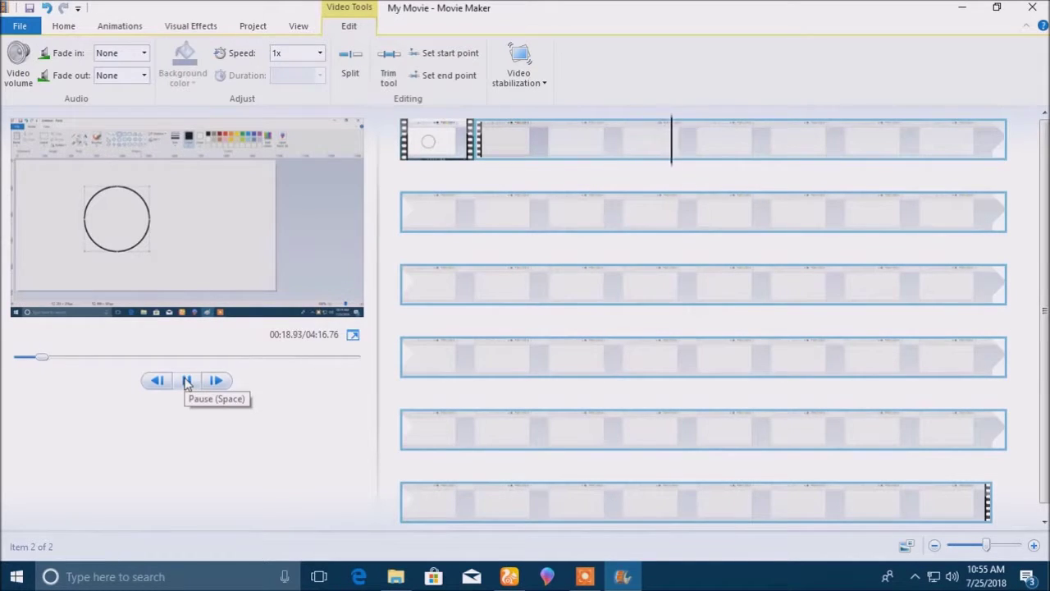
{"action": "left_click", "coordinate": [186, 383]}
{"action": "left_click", "coordinate": [660, 175]}
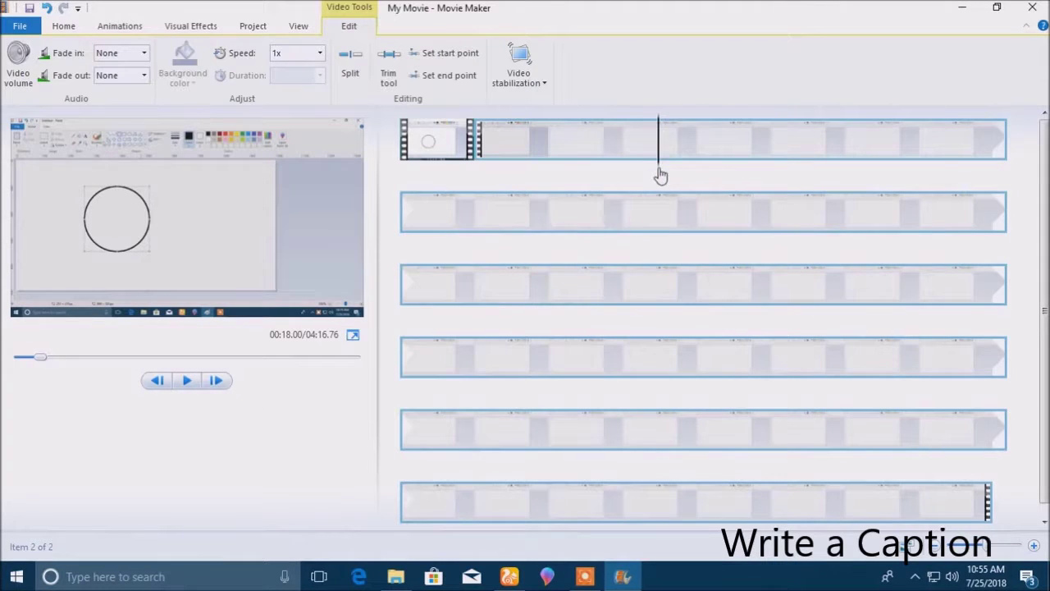
{"action": "left_click", "coordinate": [63, 25]}
{"action": "left_click", "coordinate": [289, 64]}
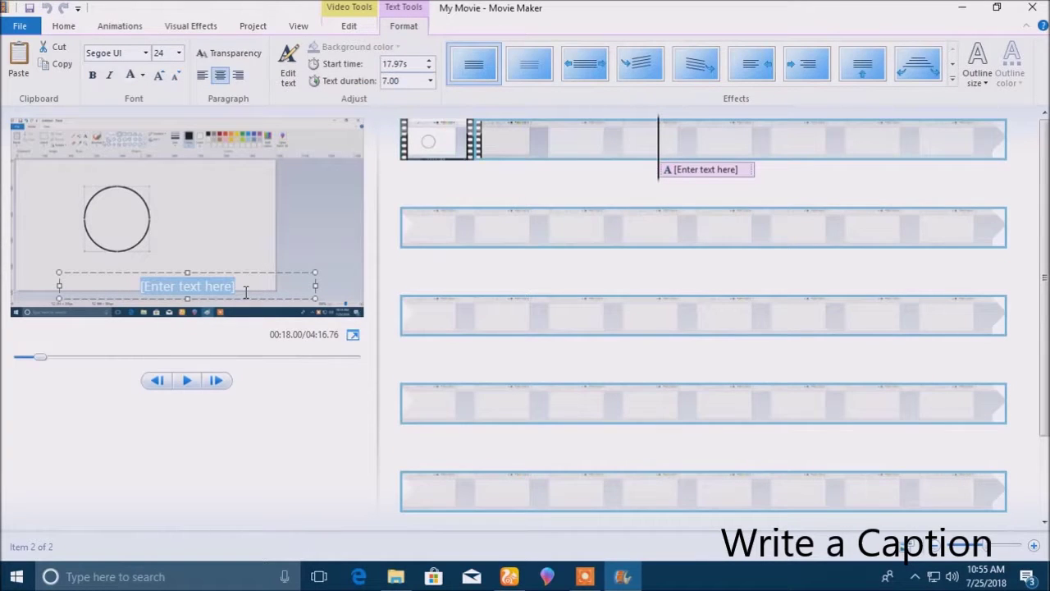
{"action": "key", "text": "BackSpace"}
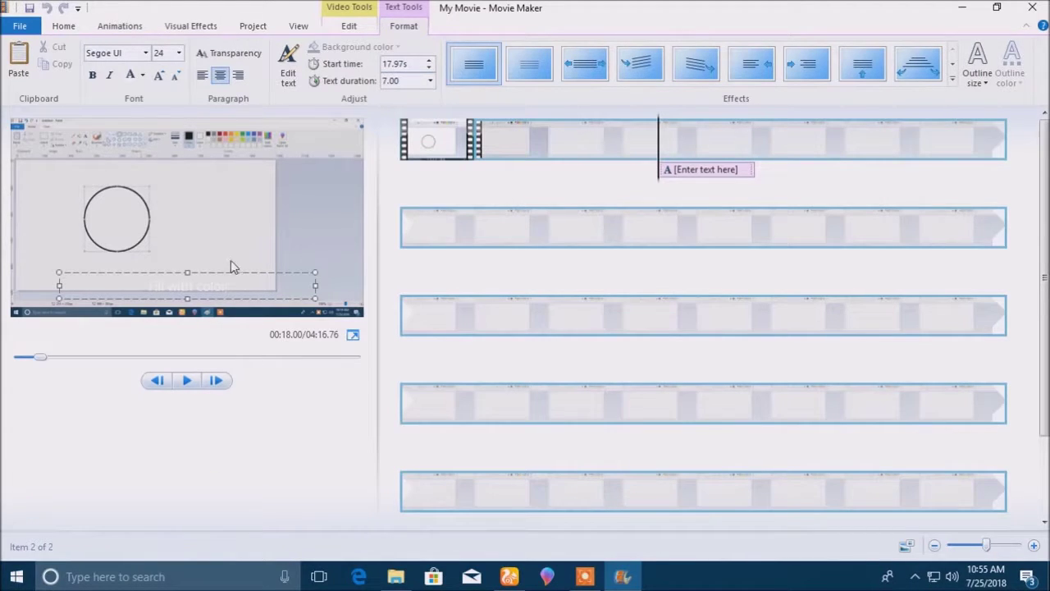
- Change the caption's text color to black and reposition its text box along the lower edge of the frame
{"action": "left_click", "coordinate": [142, 74]}
{"action": "left_click", "coordinate": [139, 105]}
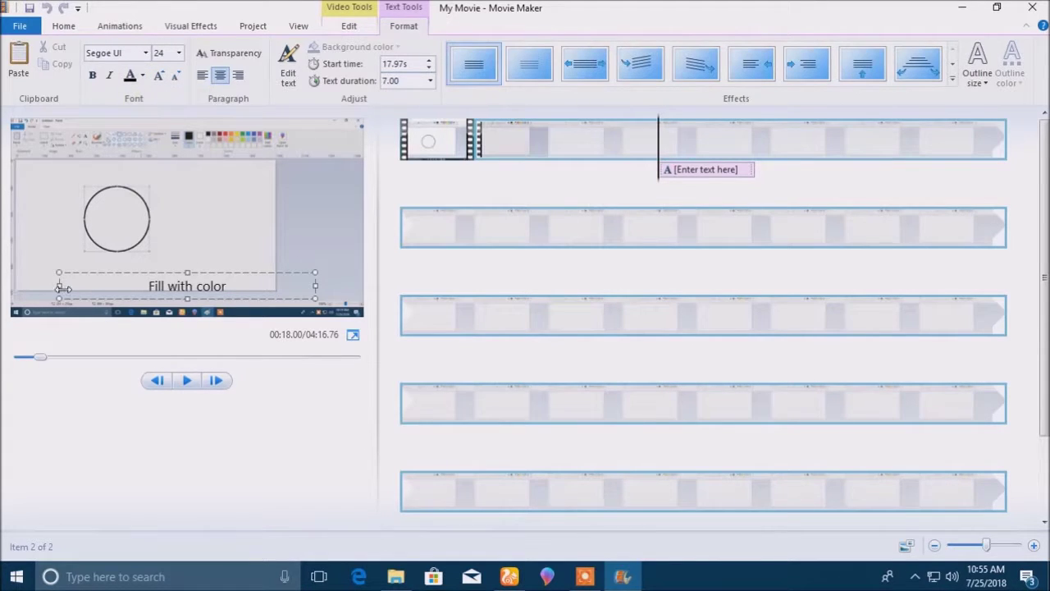
{"action": "left_click_drag", "start_coordinate": [59, 285], "coordinate": [303, 283]}
- Play past the caption and split the clip at 00:28.73
{"action": "left_click", "coordinate": [187, 381]}
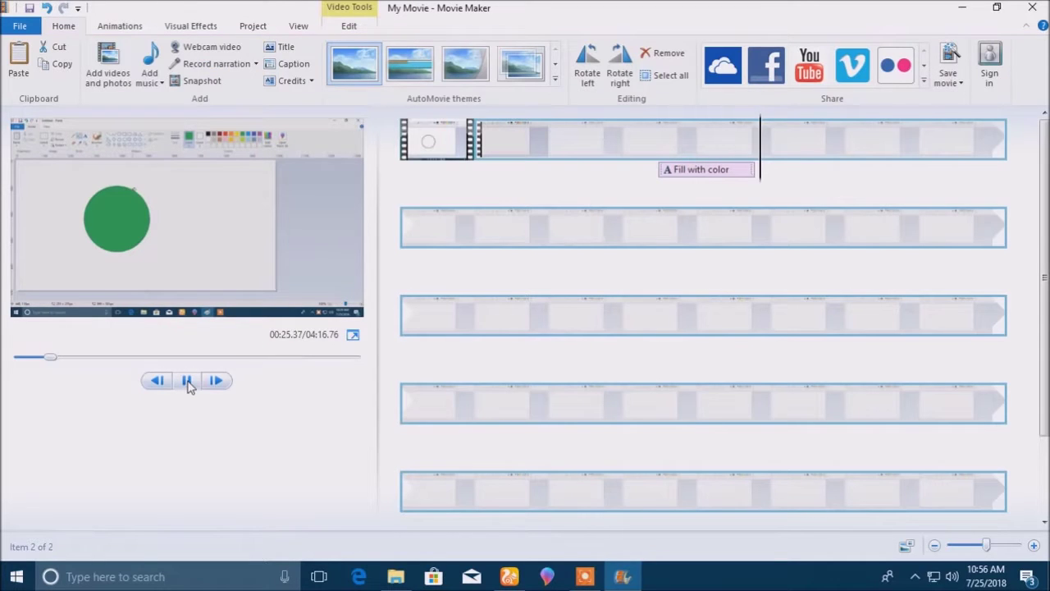
{"action": "left_click", "coordinate": [187, 382]}
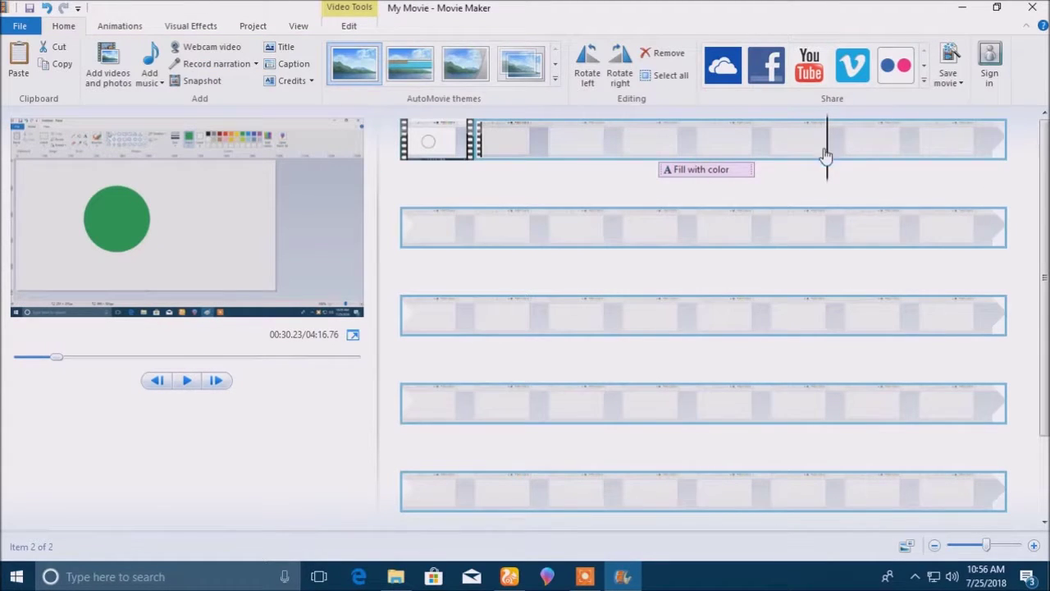
{"action": "left_click_drag", "start_coordinate": [823, 164], "coordinate": [809, 169]}
{"action": "left_click", "coordinate": [349, 25]}
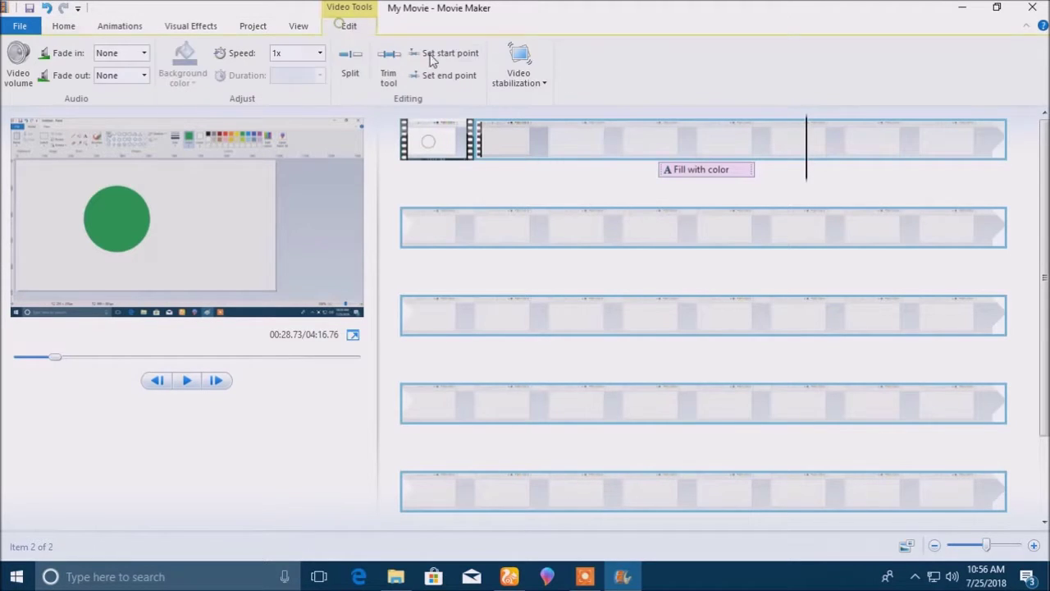
{"action": "left_click", "coordinate": [351, 63]}
- Split the last clip at 00:42.80 and remove the section between 00:28.73 and that point
{"action": "key", "text": "space"}
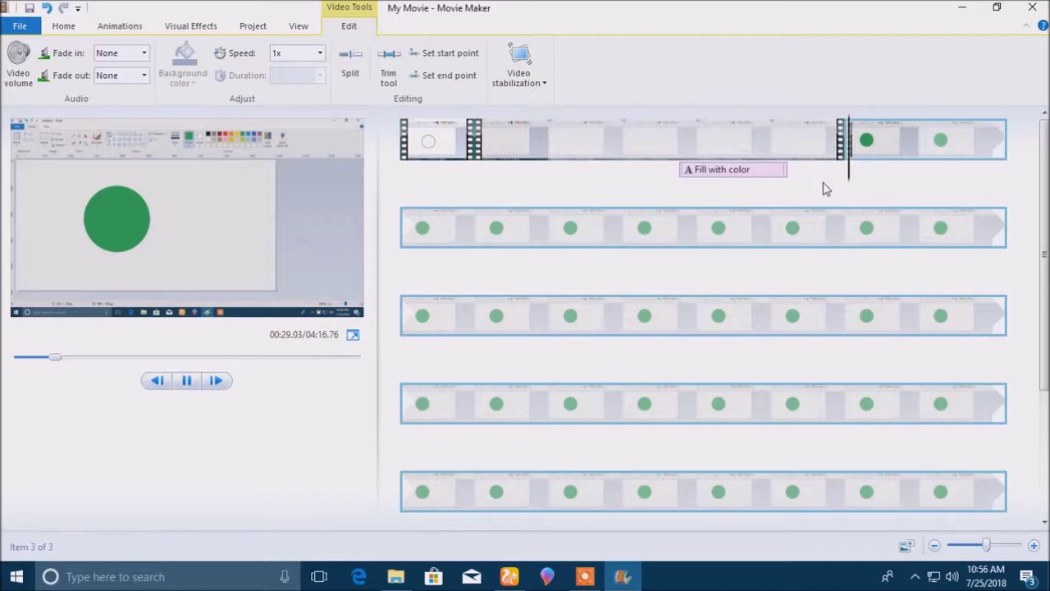
{"action": "left_click", "coordinate": [449, 227]}
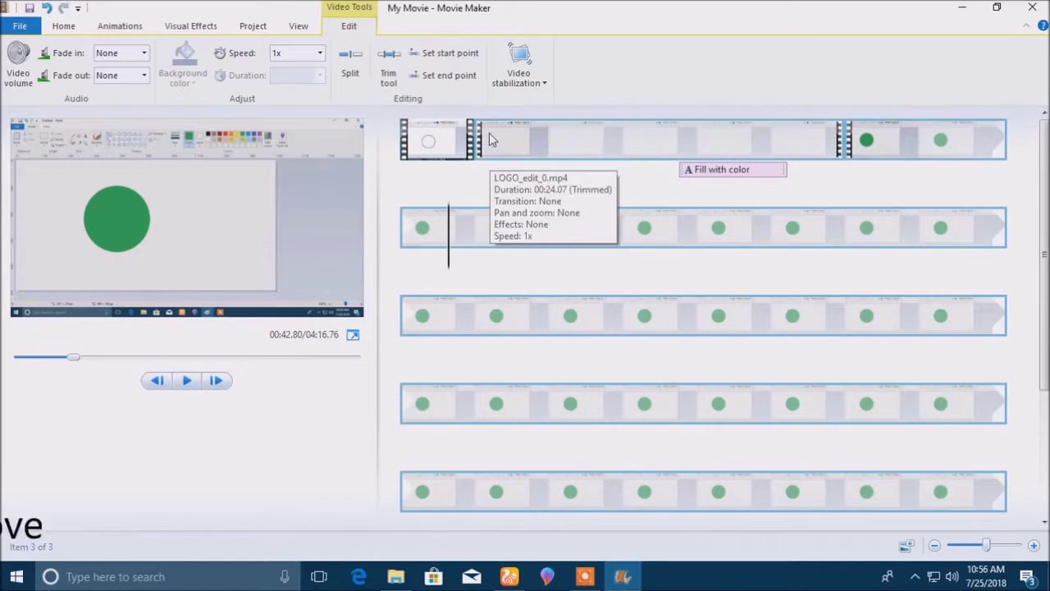
{"action": "left_click", "coordinate": [352, 64]}
{"action": "left_click", "coordinate": [919, 150]}
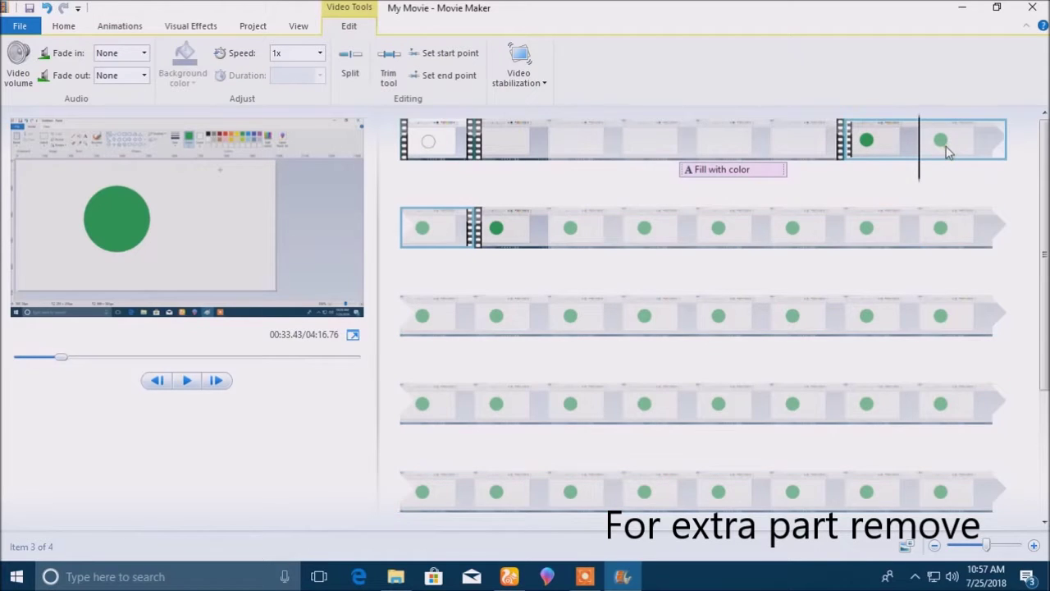
{"action": "right_click", "coordinate": [946, 151]}
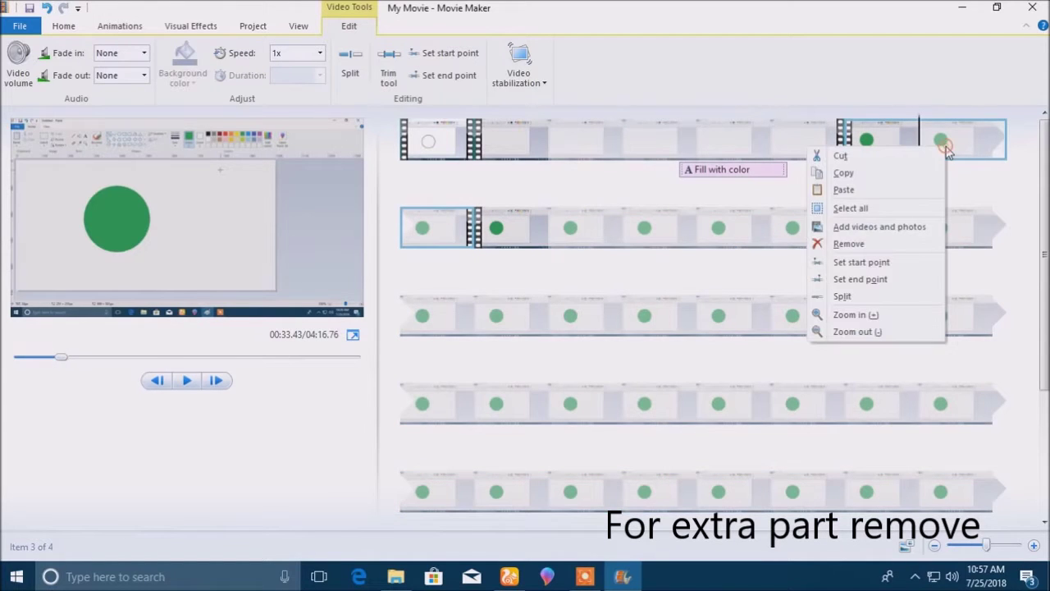
{"action": "left_click", "coordinate": [848, 243]}
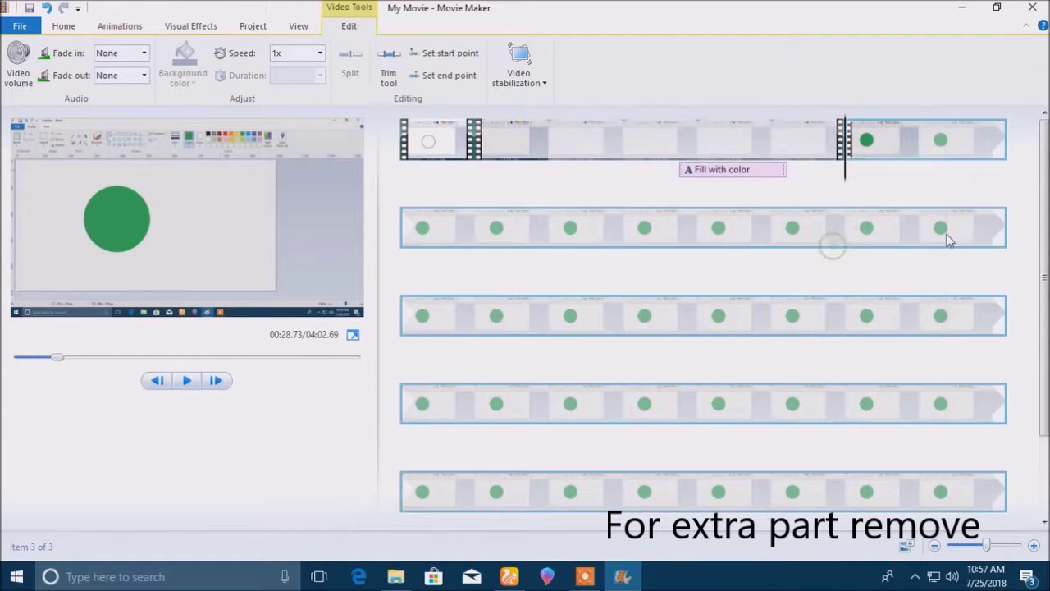
- Review the remaining footage and cut an unwanted section out of the last clip at 02:51.53
{"action": "left_click", "coordinate": [662, 243]}
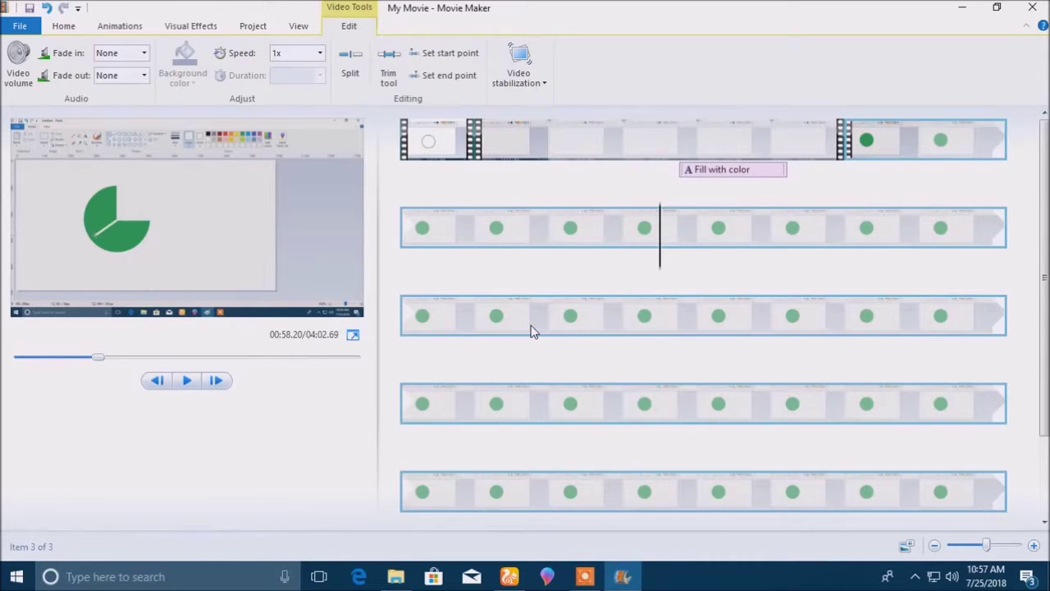
{"action": "scroll", "coordinate": [648, 342], "scroll_direction": "down", "scroll_amount": 3}
{"action": "key", "text": "space"}
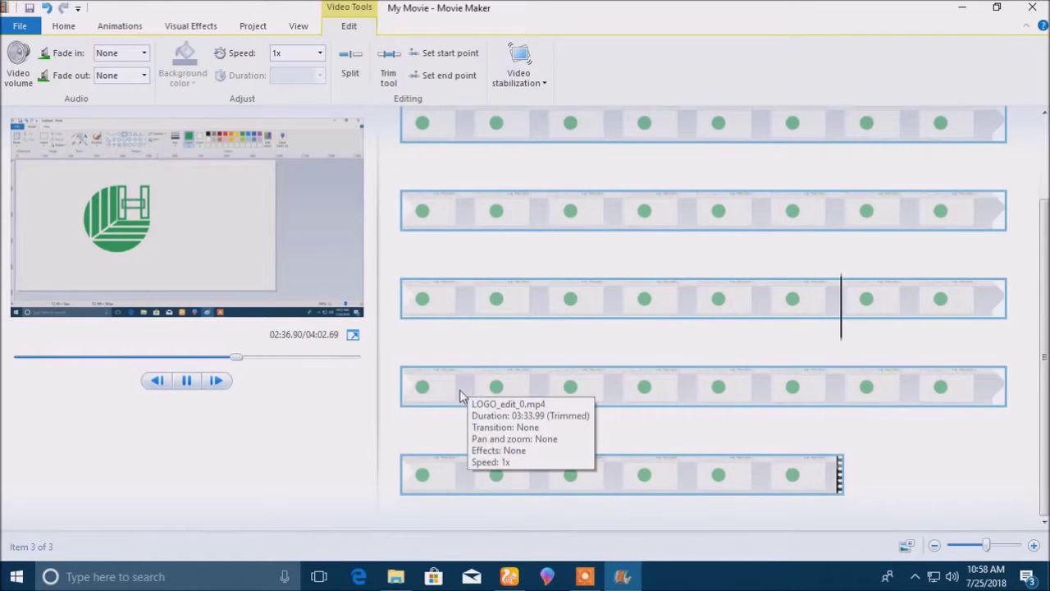
{"action": "left_click", "coordinate": [410, 392]}
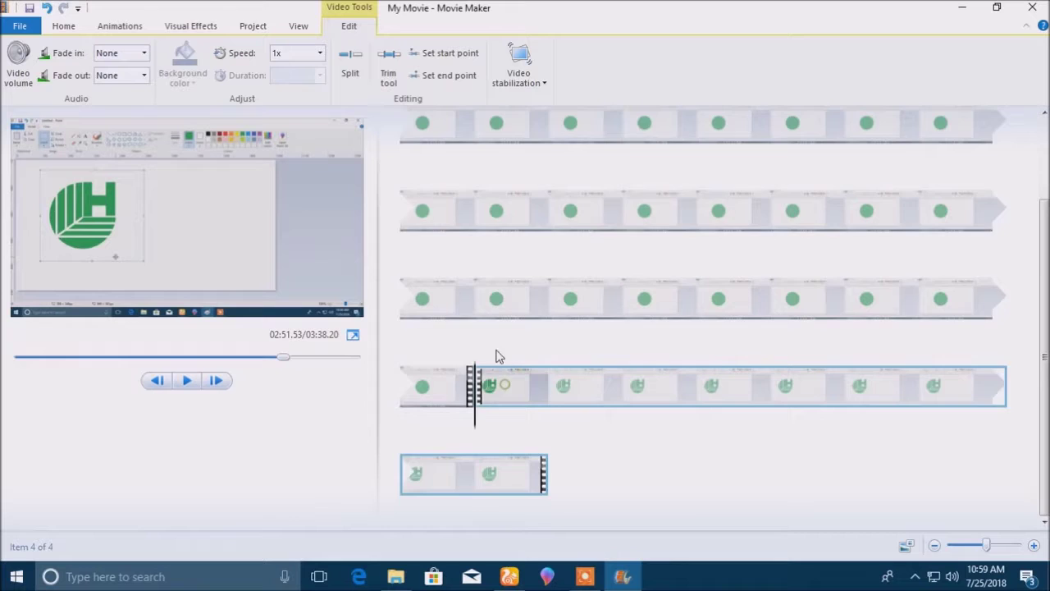
- Insert the Technical Multimedia intro video after the first clip in the timeline
{"action": "scroll", "coordinate": [448, 207], "scroll_direction": "up", "scroll_amount": 1}
{"action": "left_click", "coordinate": [399, 135]}
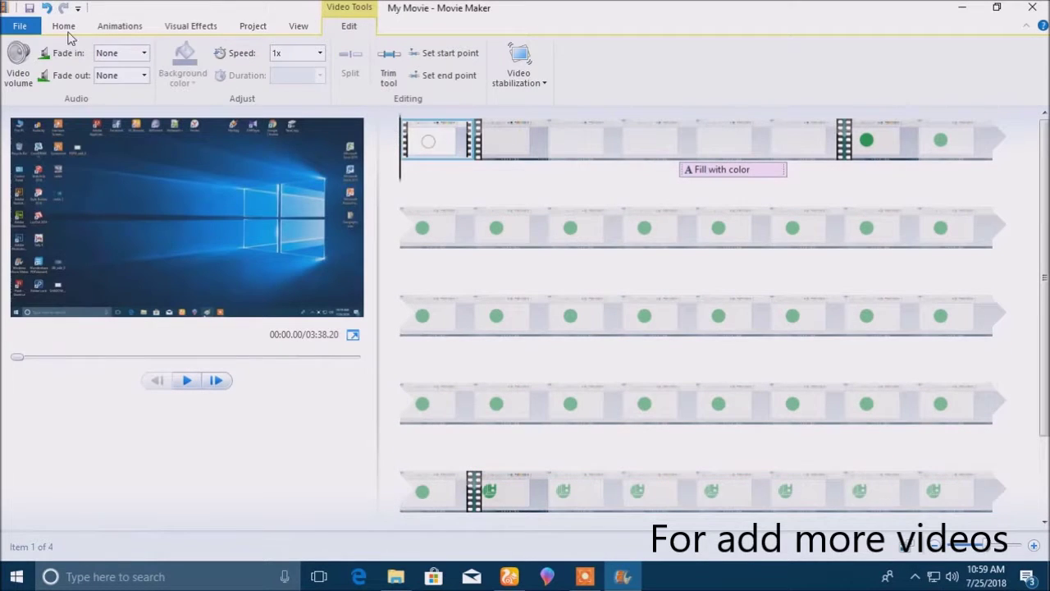
{"action": "left_click", "coordinate": [63, 25]}
{"action": "left_click", "coordinate": [110, 59]}
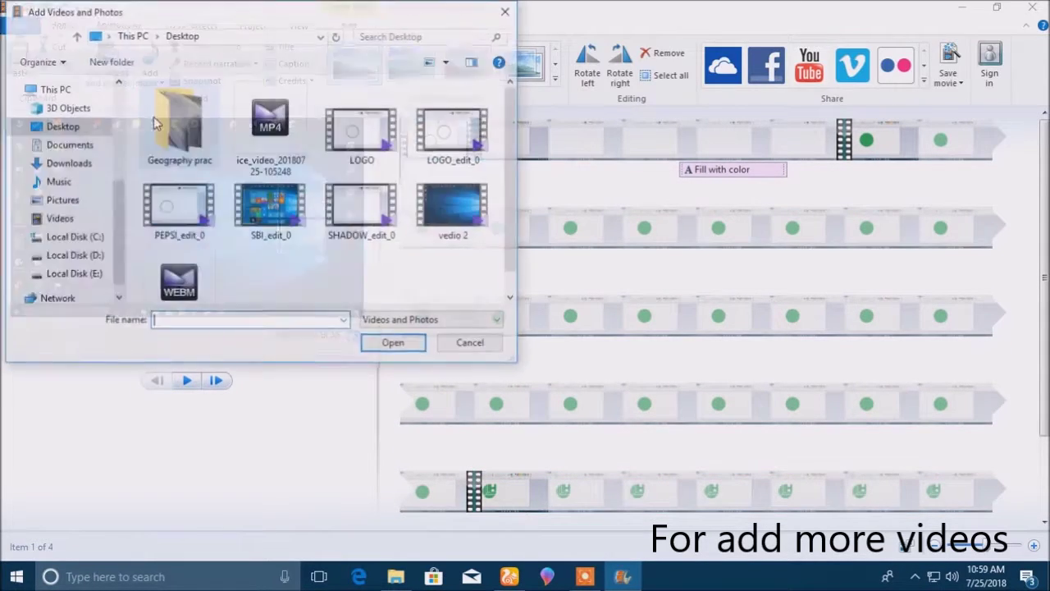
{"action": "scroll", "coordinate": [72, 135], "scroll_direction": "up", "scroll_amount": 1}
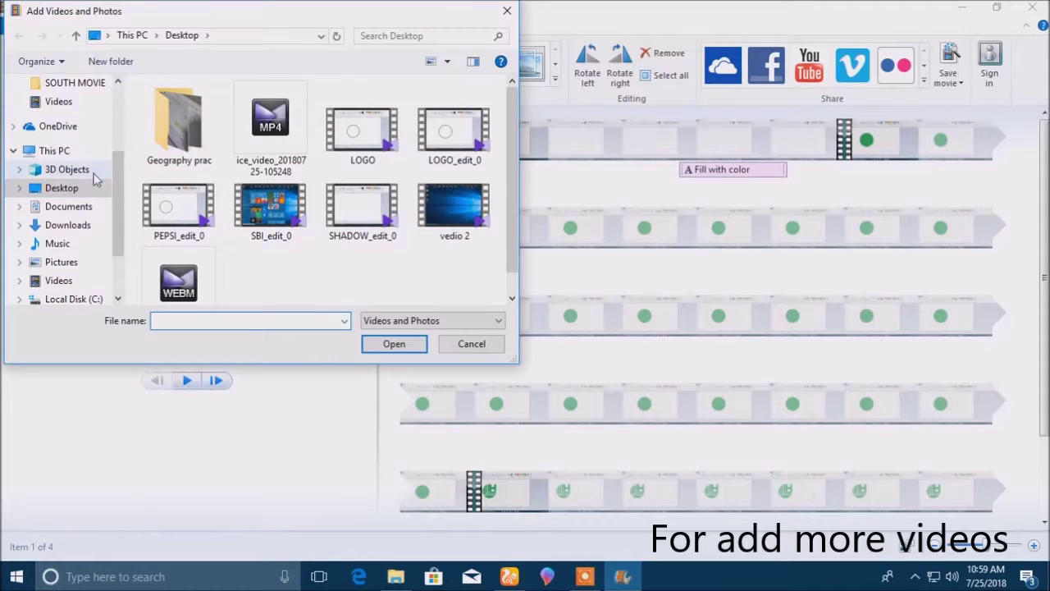
{"action": "scroll", "coordinate": [47, 262], "scroll_direction": "down", "scroll_amount": 1}
{"action": "left_click", "coordinate": [58, 243]}
{"action": "left_click", "coordinate": [58, 261]}
{"action": "left_click", "coordinate": [259, 123]}
{"action": "left_click", "coordinate": [382, 344]}
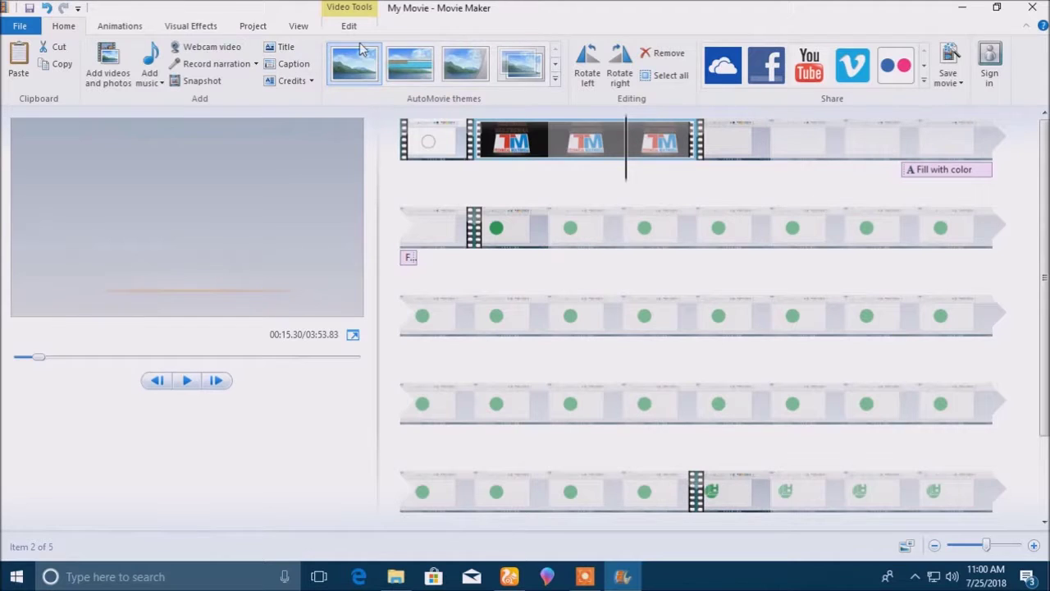
- Split the intro clip at 00:15.30 and move its second part to the end of the movie
{"action": "left_click", "coordinate": [340, 30]}
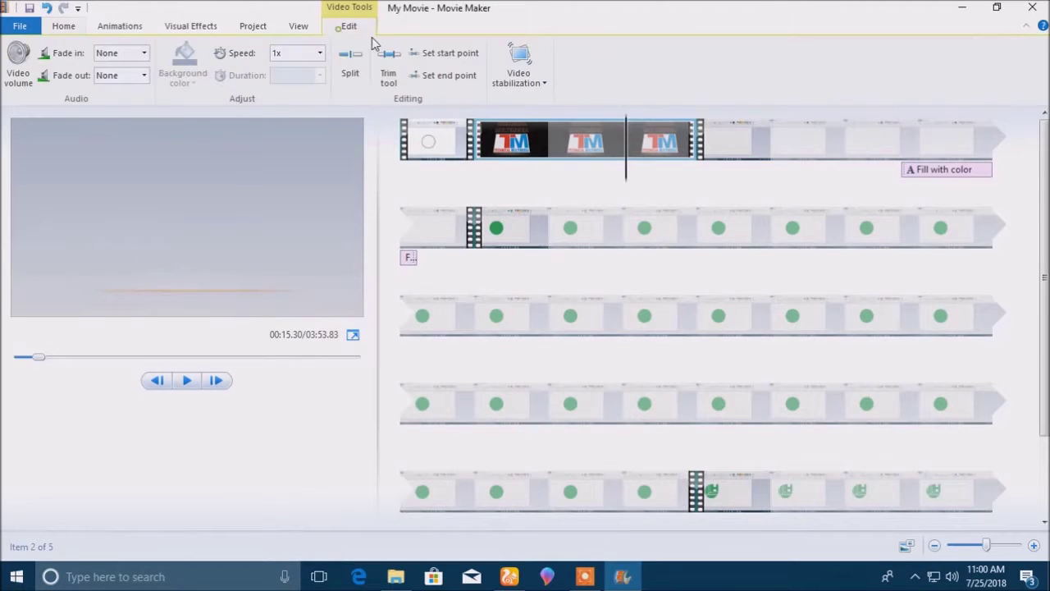
{"action": "left_click", "coordinate": [348, 73]}
{"action": "left_click_drag", "start_coordinate": [661, 141], "coordinate": [827, 520]}
{"action": "scroll", "coordinate": [518, 428], "scroll_direction": "up", "scroll_amount": 2}
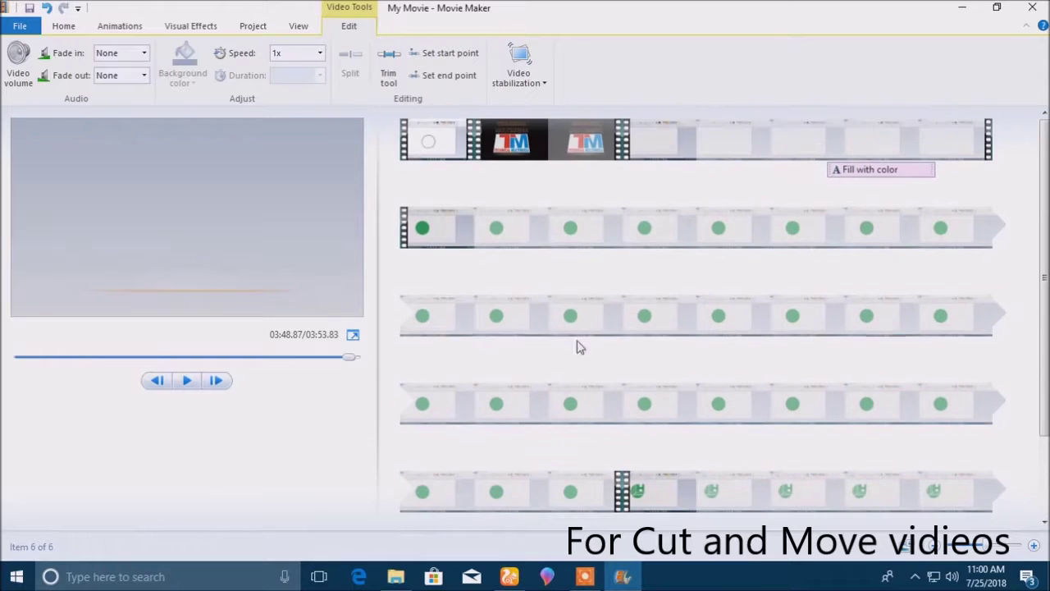
- Move the first part of the intro clip to the beginning of the movie, preview it, and return to the start
{"action": "left_click_drag", "start_coordinate": [484, 142], "coordinate": [415, 156]}
{"action": "key", "text": "space"}
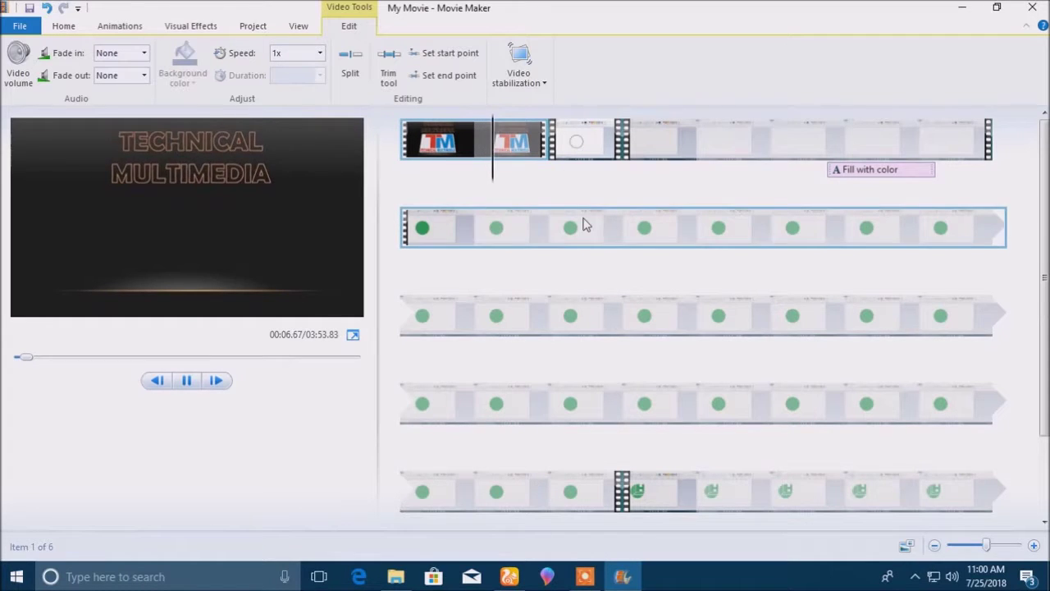
{"action": "key", "text": "Home"}
{"action": "scroll", "coordinate": [162, 18], "scroll_direction": "up", "scroll_amount": 5}
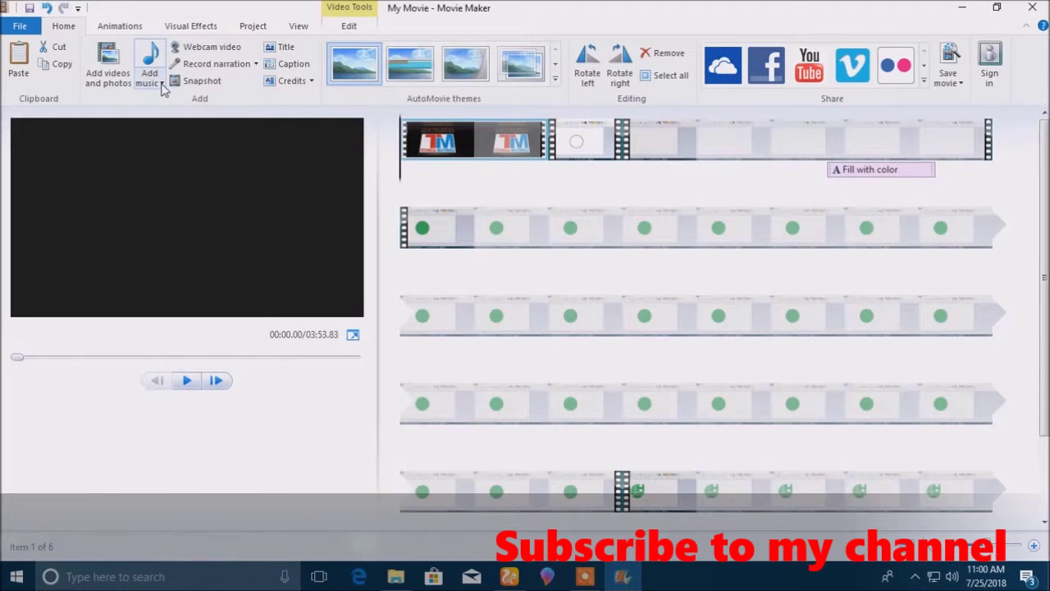
- Add the music file Adventures - A Himitsu (No Copyright Music)(128kbps) from Downloads to the movie and start playback
{"action": "left_click", "coordinate": [162, 88]}
{"action": "left_click", "coordinate": [152, 188]}
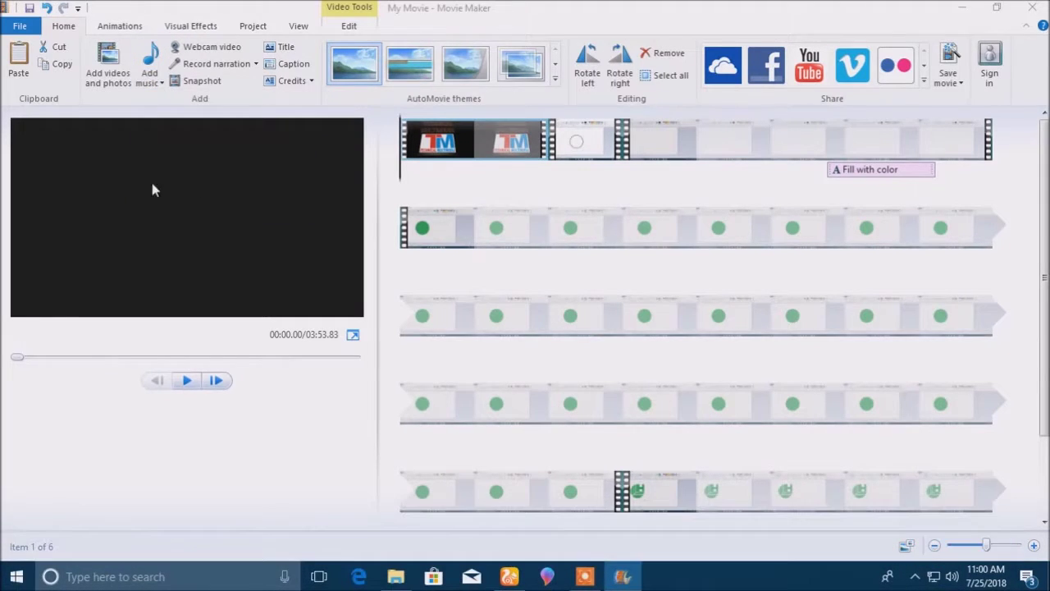
{"action": "left_click", "coordinate": [161, 87]}
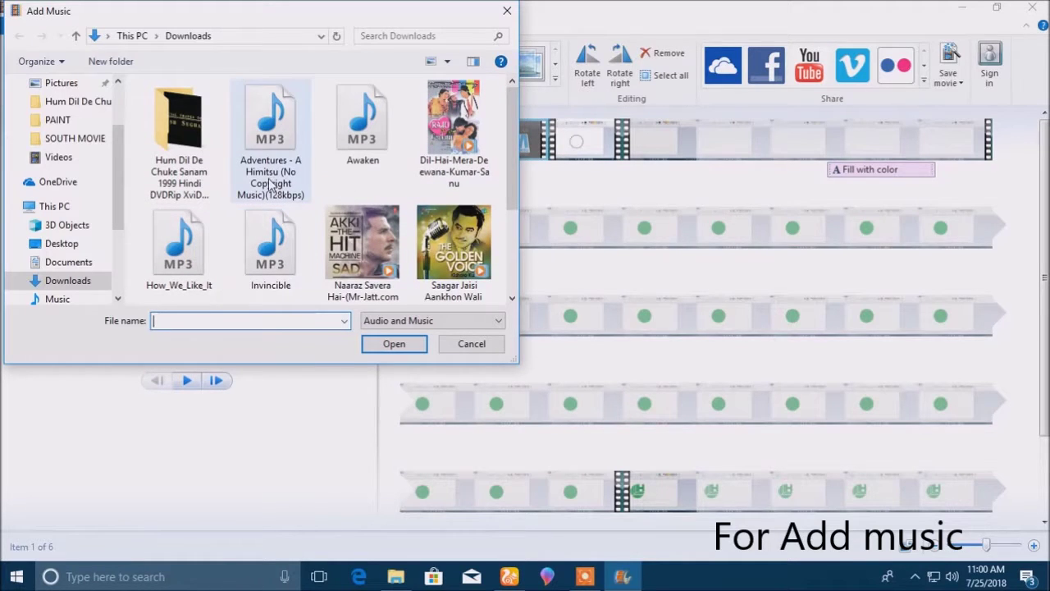
{"action": "left_click", "coordinate": [245, 146]}
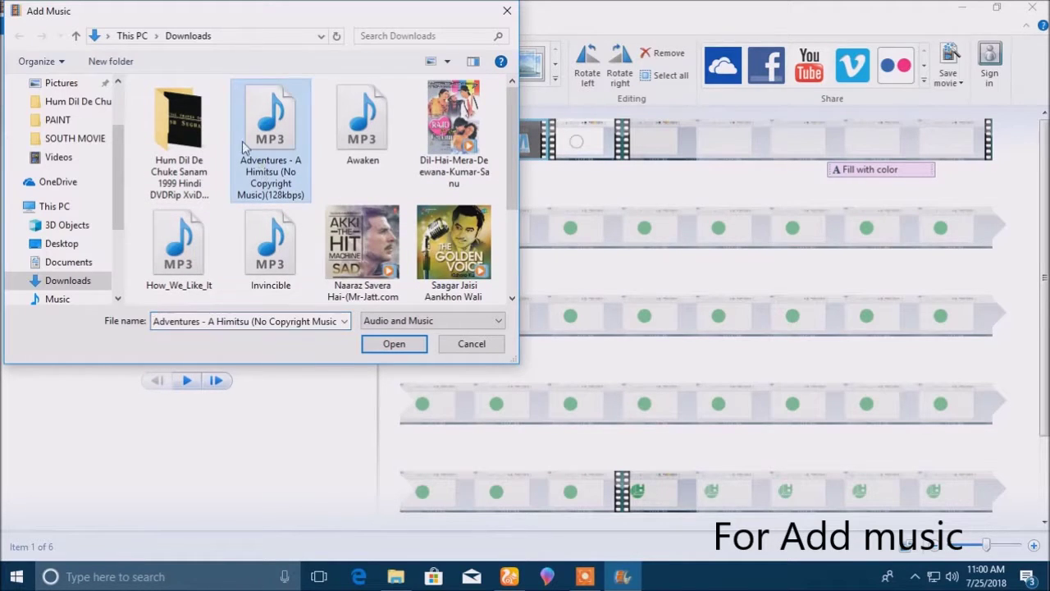
{"action": "left_click", "coordinate": [379, 344]}
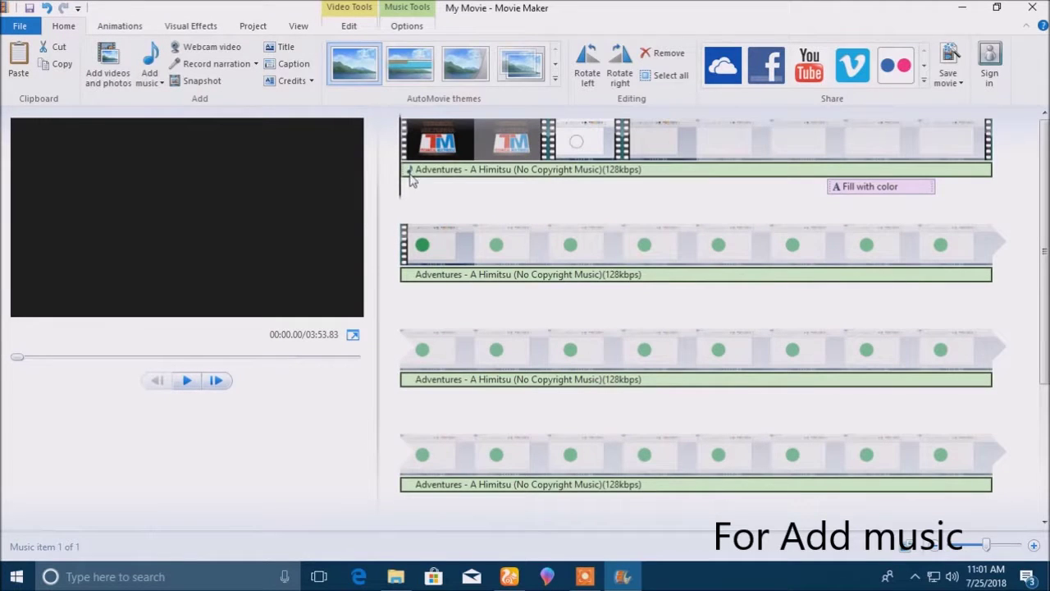
{"action": "key", "text": "space"}
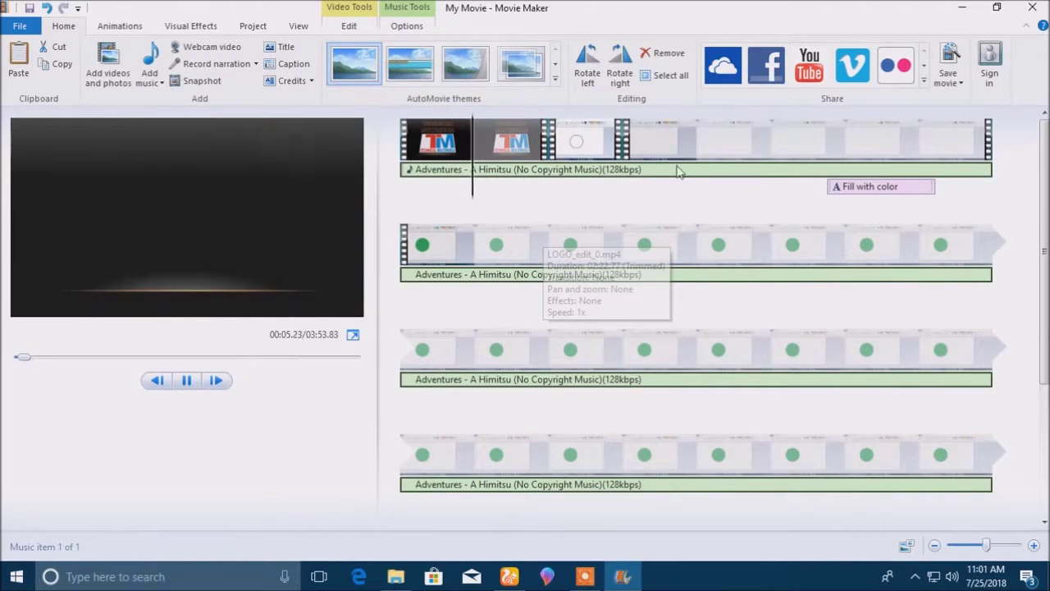
- Set both the fade in and the fade out of the music track to Medium
{"action": "left_click", "coordinate": [407, 27]}
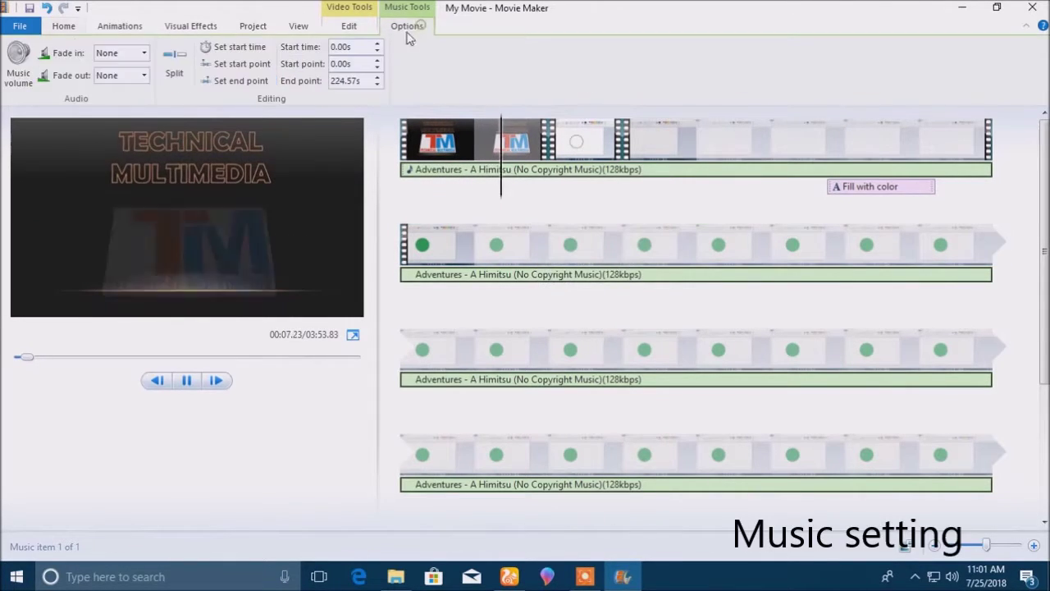
{"action": "left_click", "coordinate": [141, 52]}
{"action": "left_click", "coordinate": [114, 96]}
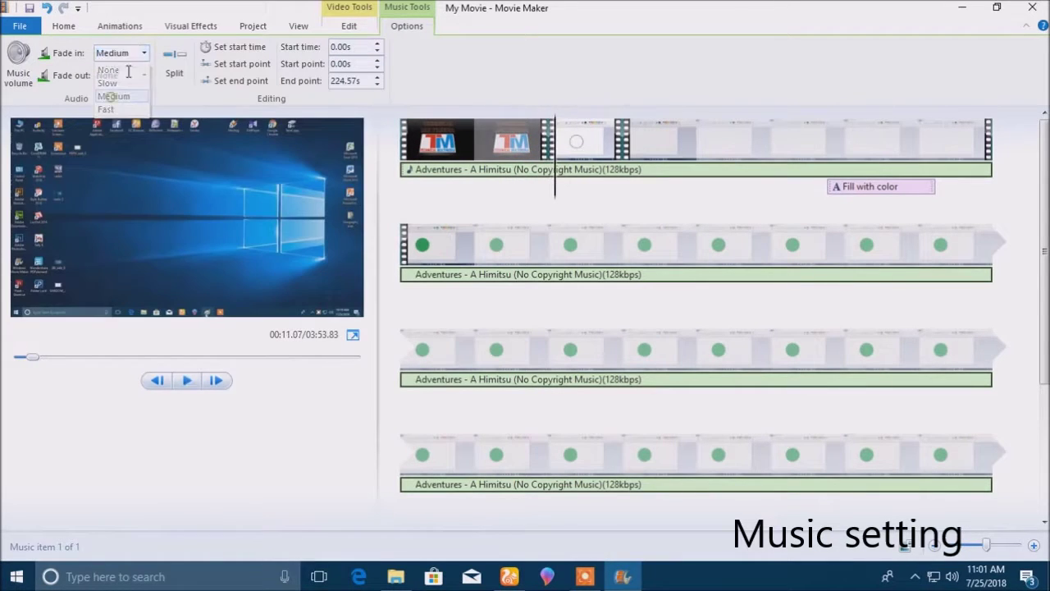
{"action": "left_click", "coordinate": [146, 76]}
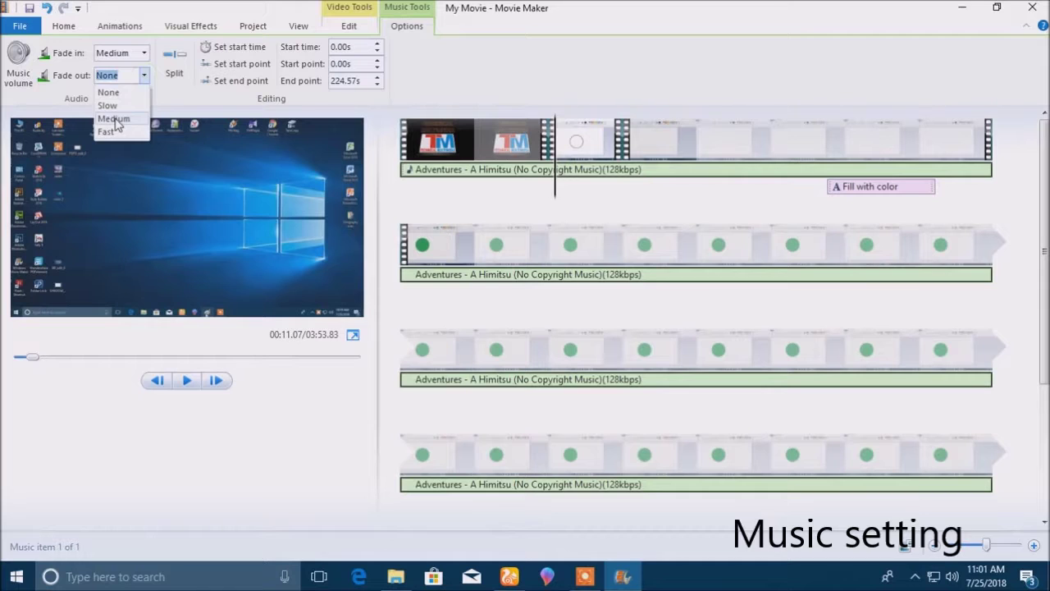
{"action": "left_click", "coordinate": [119, 117]}
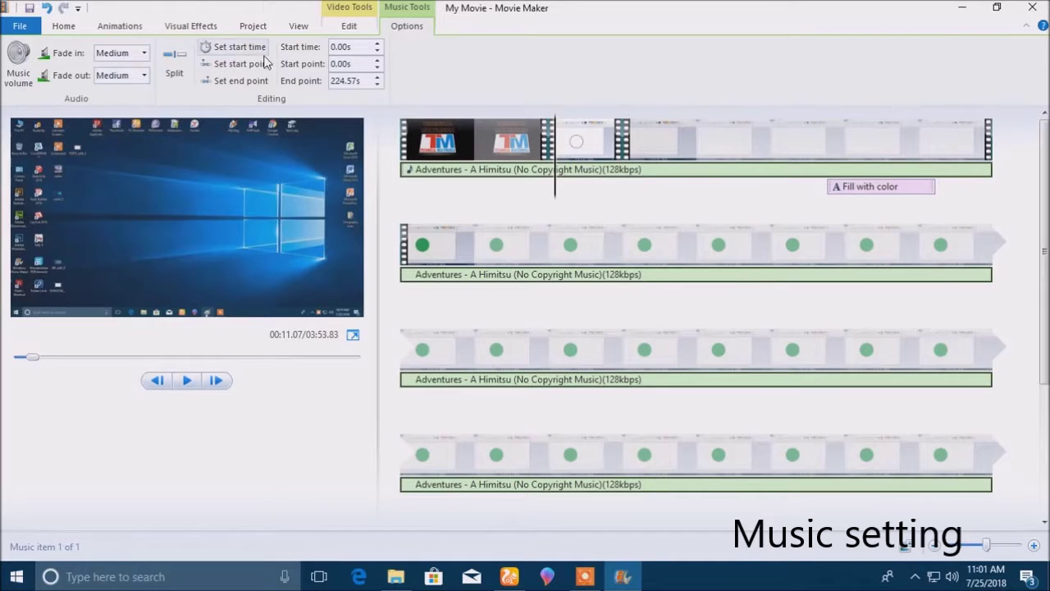
- Preview the movie with its music from the beginning and adjust the music volume
{"action": "left_click", "coordinate": [408, 148]}
{"action": "left_click", "coordinate": [293, 152]}
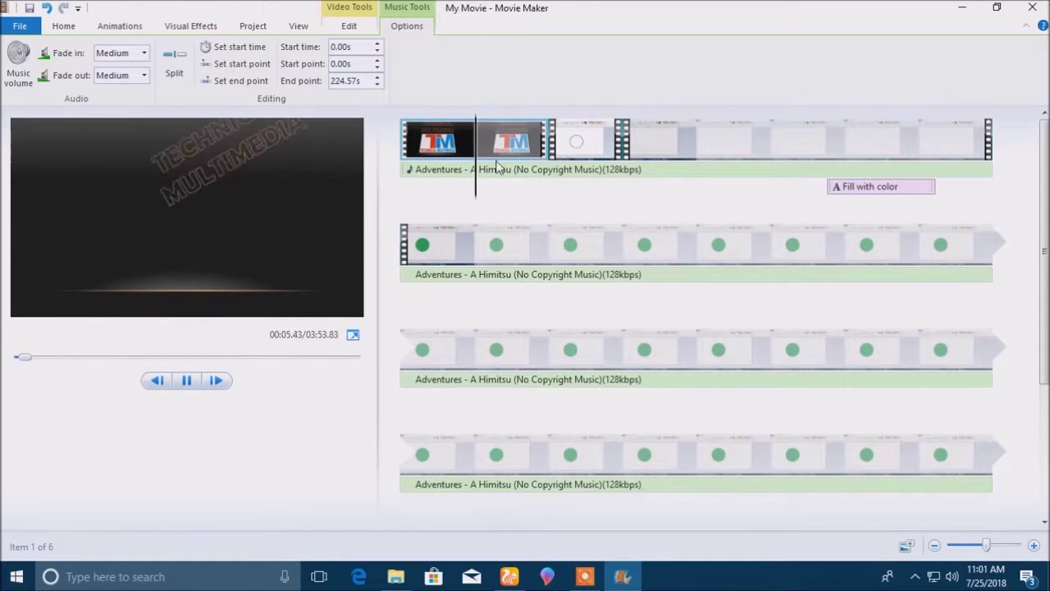
{"action": "scroll", "coordinate": [465, 180], "scroll_direction": "down", "scroll_amount": 5}
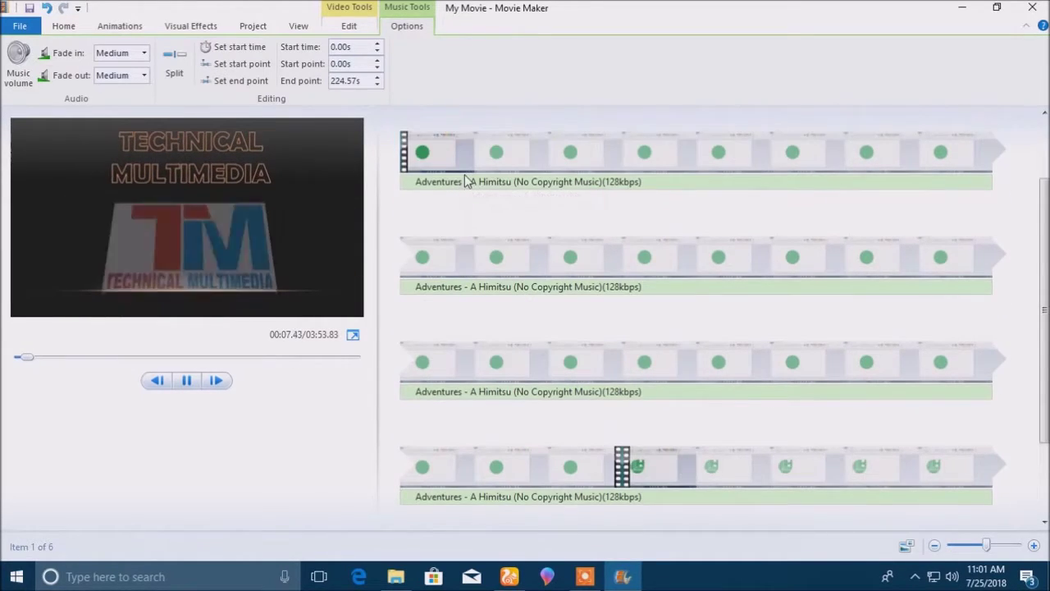
{"action": "left_click", "coordinate": [33, 85]}
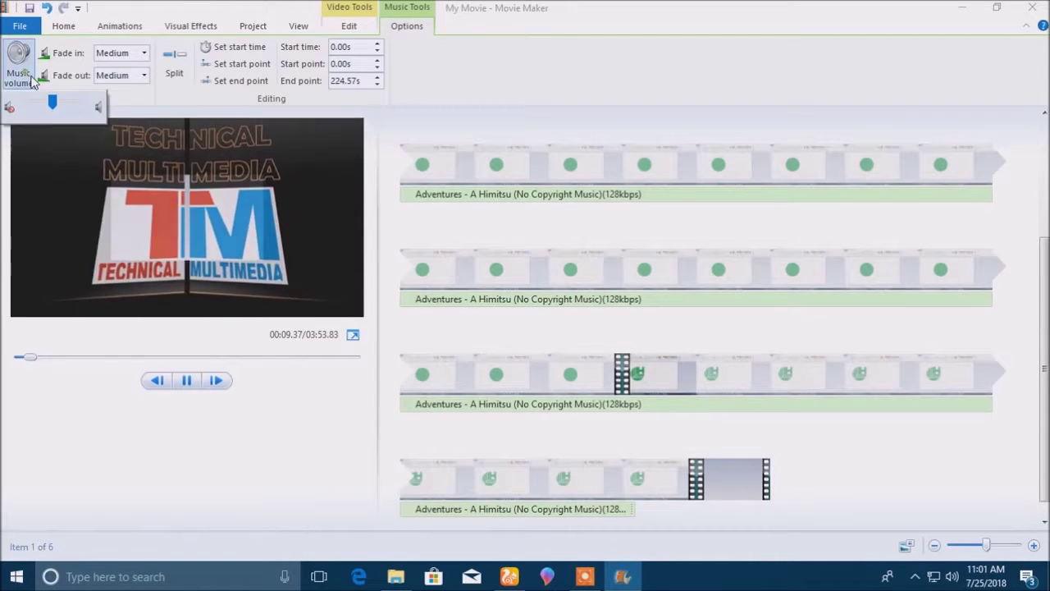
{"action": "left_click", "coordinate": [52, 99]}
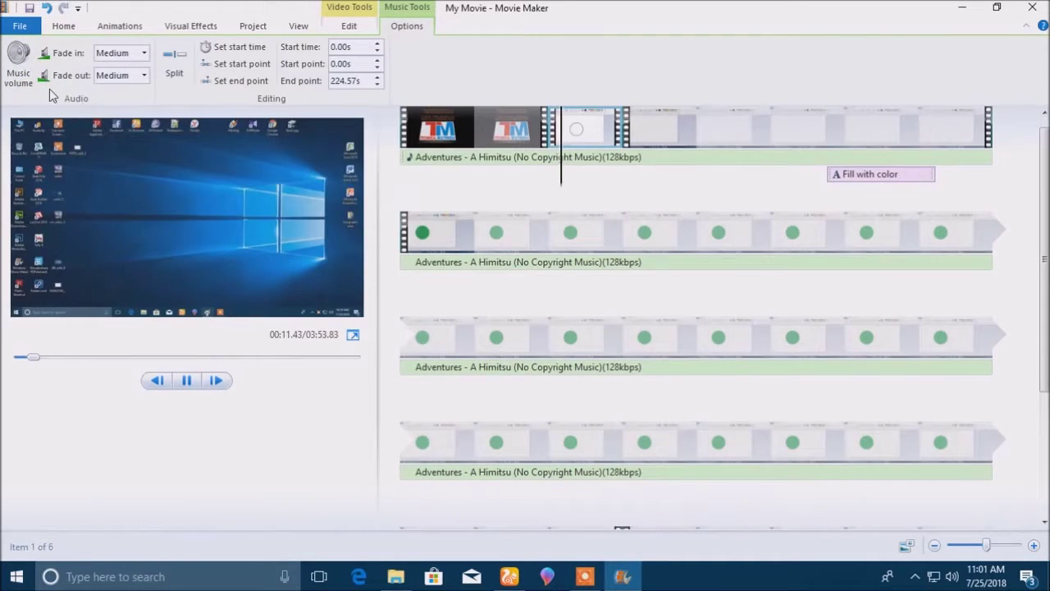
{"action": "left_click", "coordinate": [18, 66]}
{"action": "left_click_drag", "start_coordinate": [82, 103], "coordinate": [53, 103]}
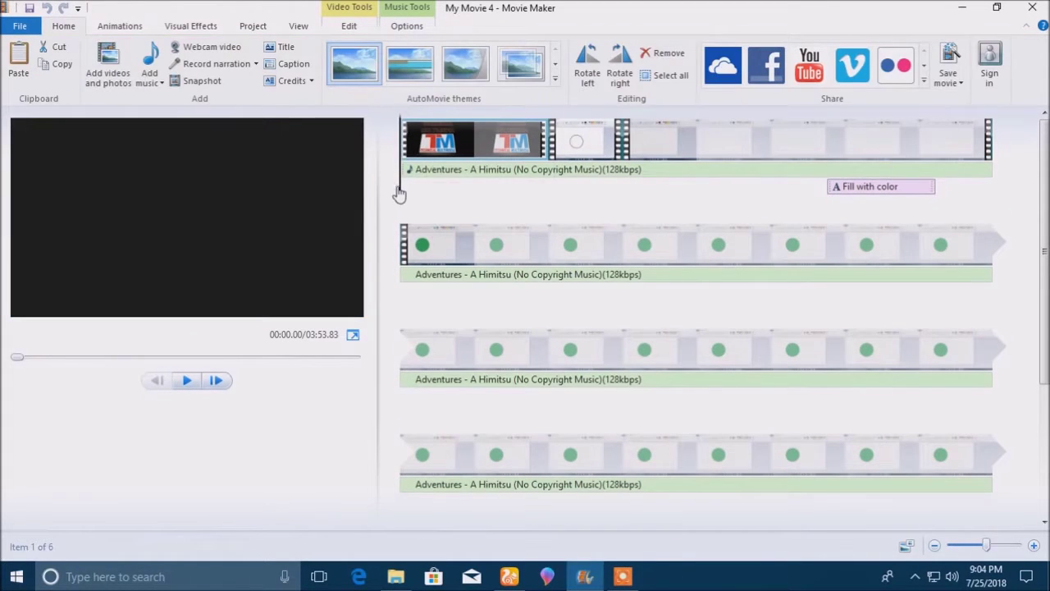
- Insert a title at 00:10.67, right after the intro clip, with the text "How to make a logo on Paint"
{"action": "left_click_drag", "start_coordinate": [400, 194], "coordinate": [549, 240]}
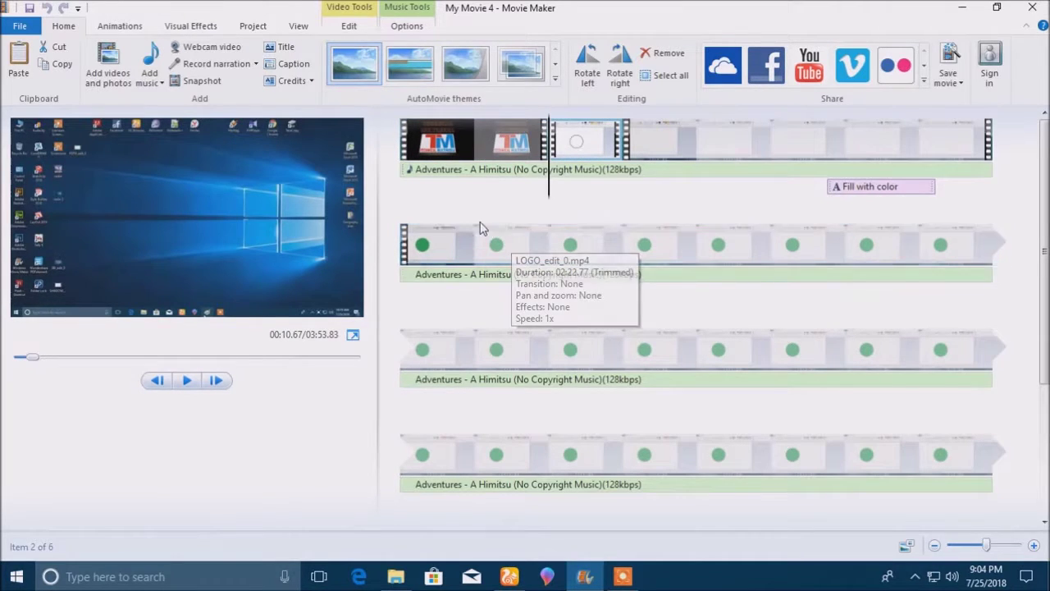
{"action": "left_click", "coordinate": [282, 47]}
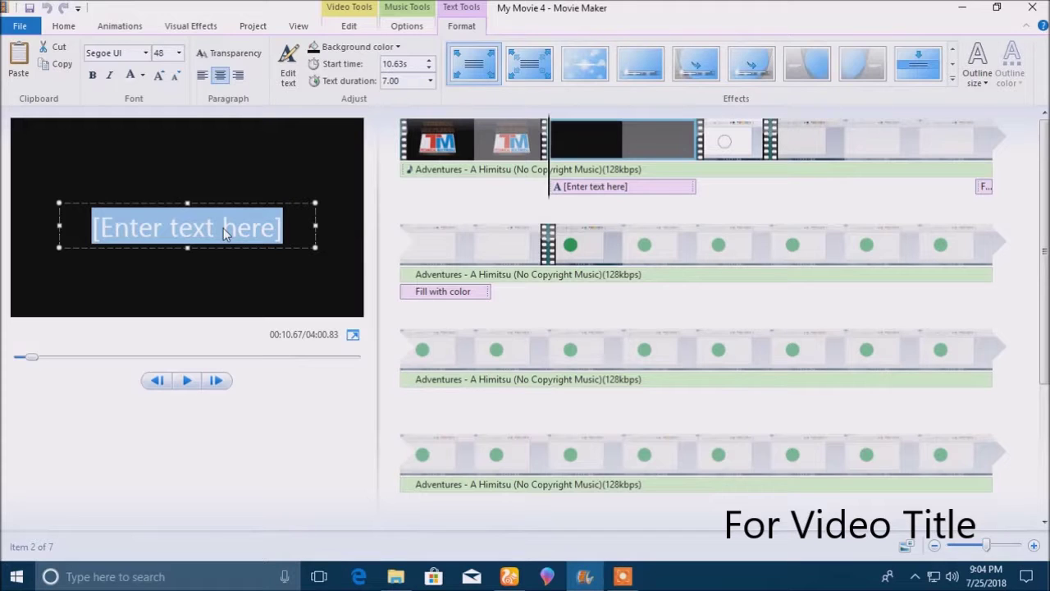
{"action": "type", "text": "Ho"}
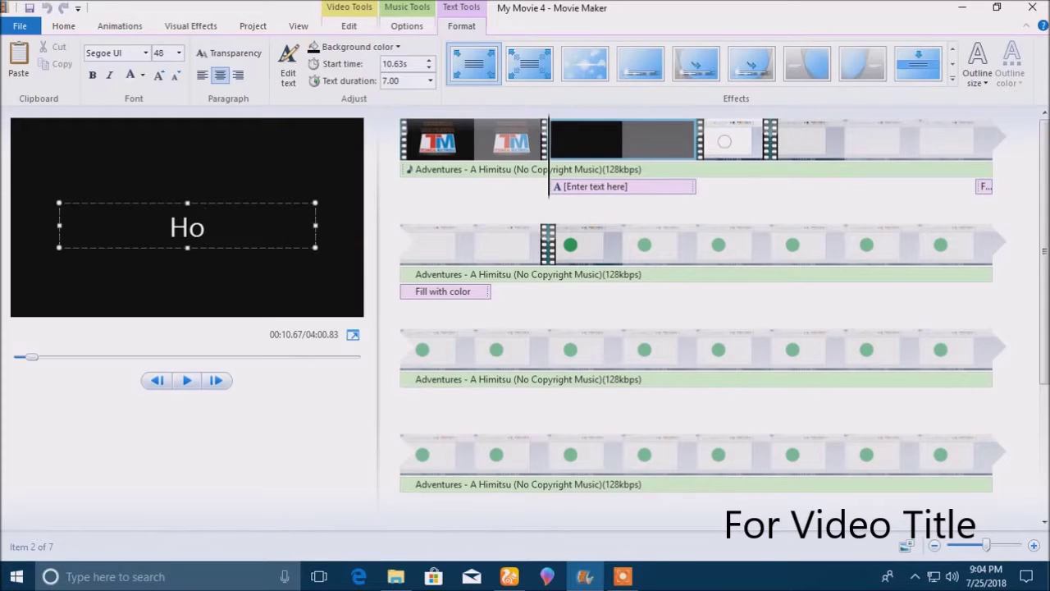
{"action": "type", "text": "w"}
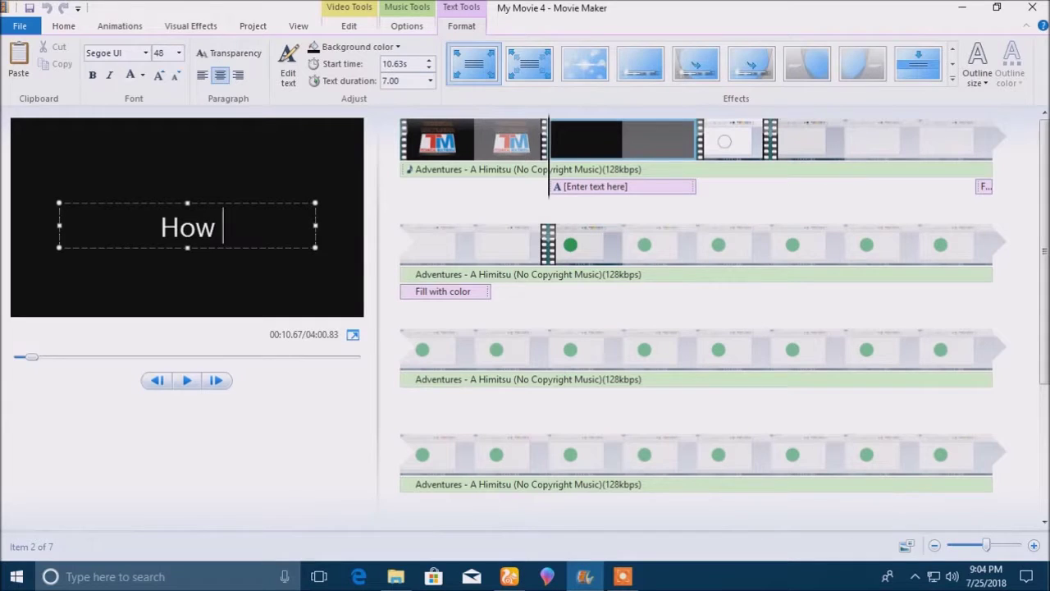
{"action": "type", "text": " to"}
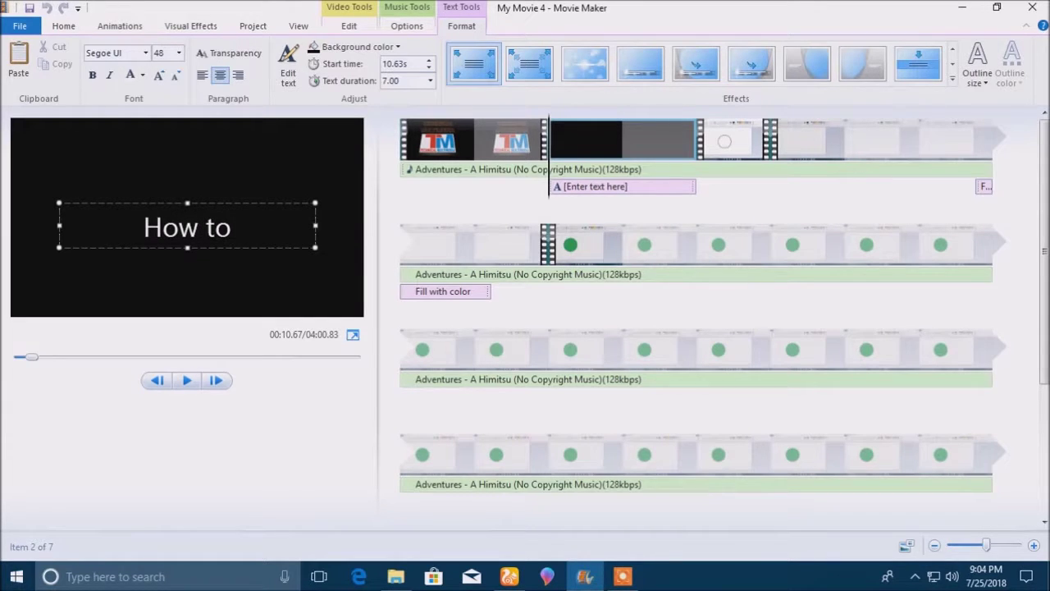
{"action": "type", "text": " make"}
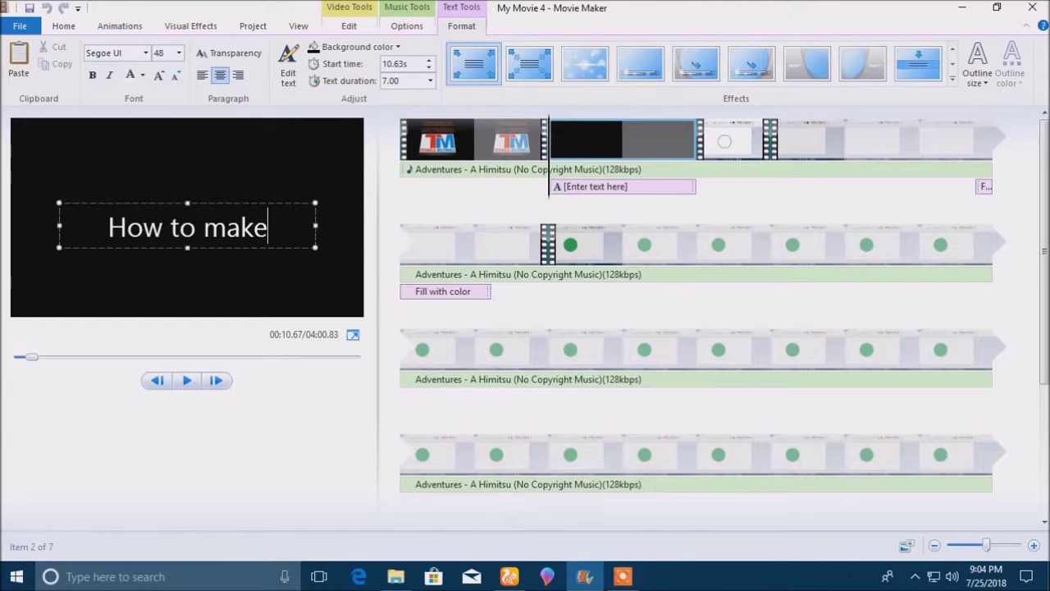
{"action": "type", "text": " l"}
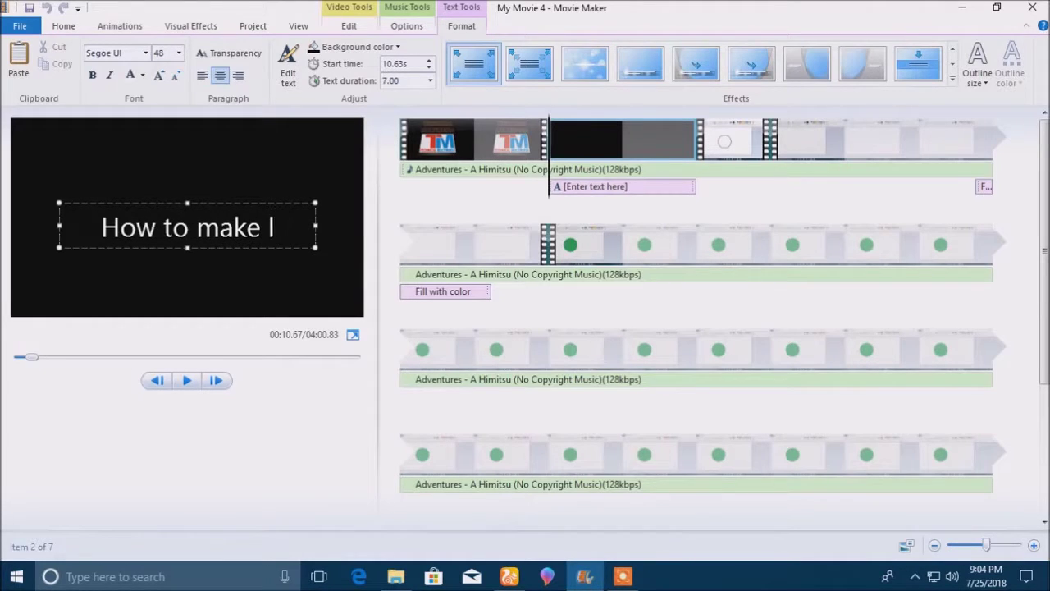
{"action": "key", "text": "BackSpace"}
{"action": "type", "text": "a"}
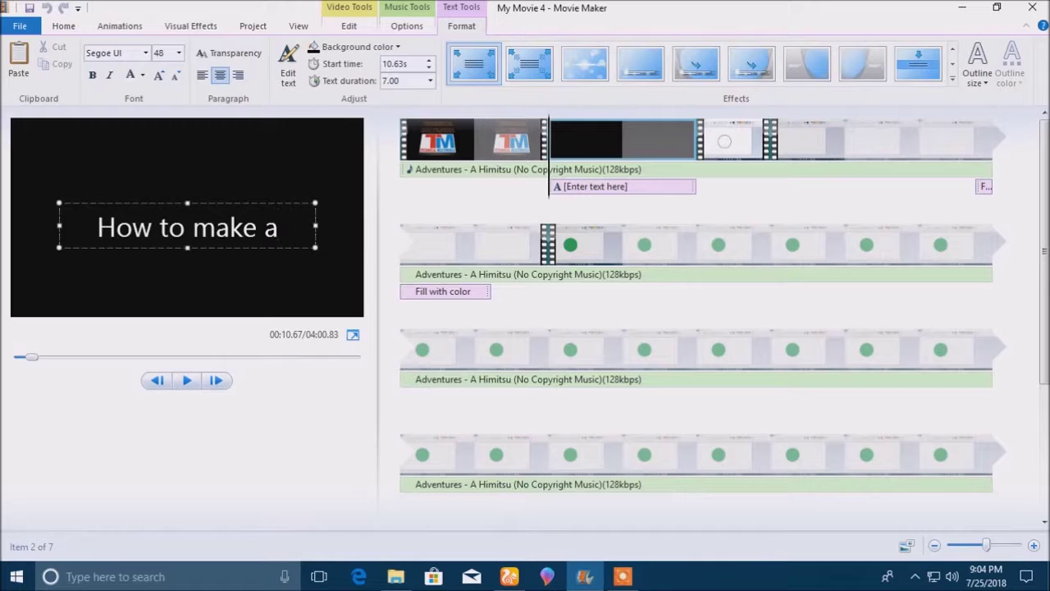
{"action": "type", "text": " lo"}
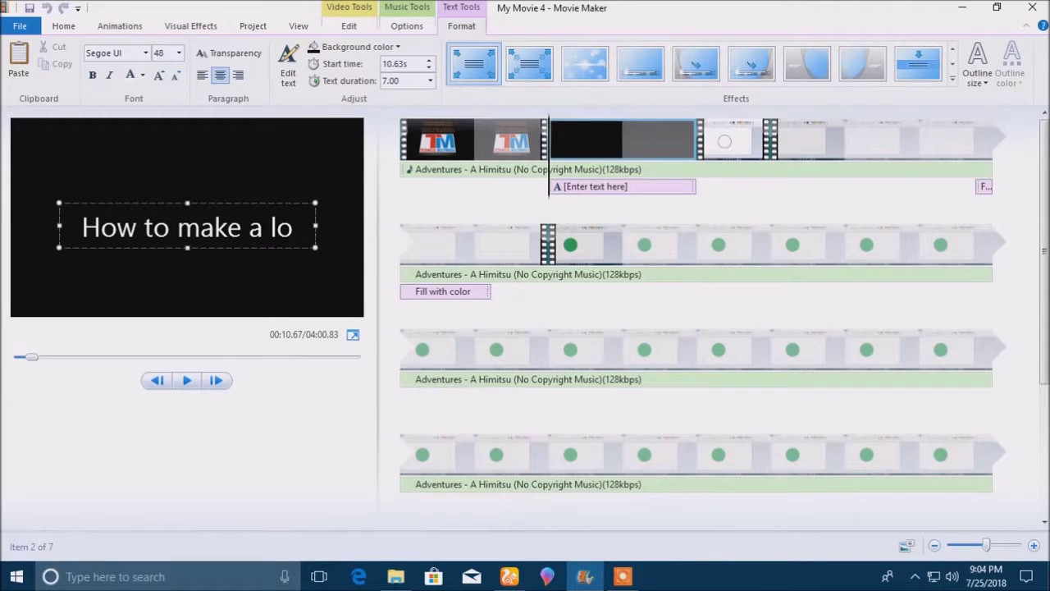
{"action": "type", "text": "go o"}
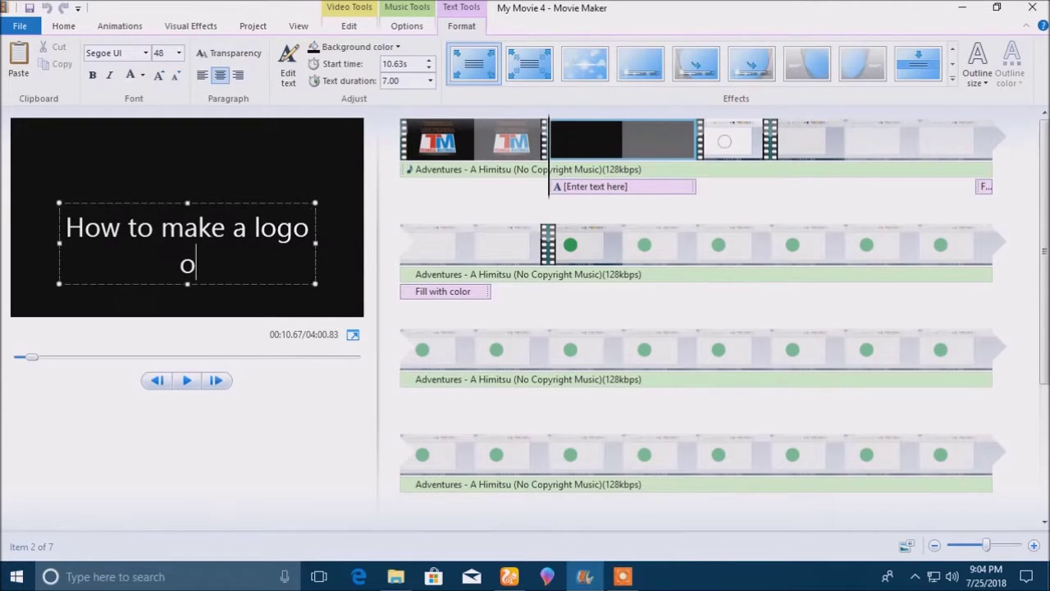
{"action": "type", "text": "n pa"}
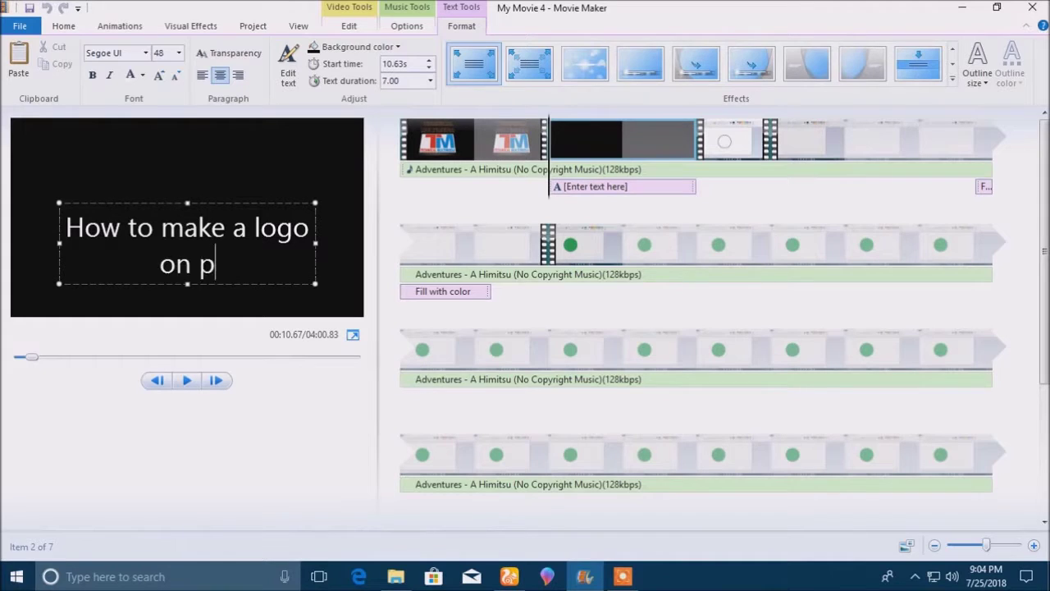
{"action": "key", "text": "BackSpace"}
{"action": "key", "text": "BackSpace"}
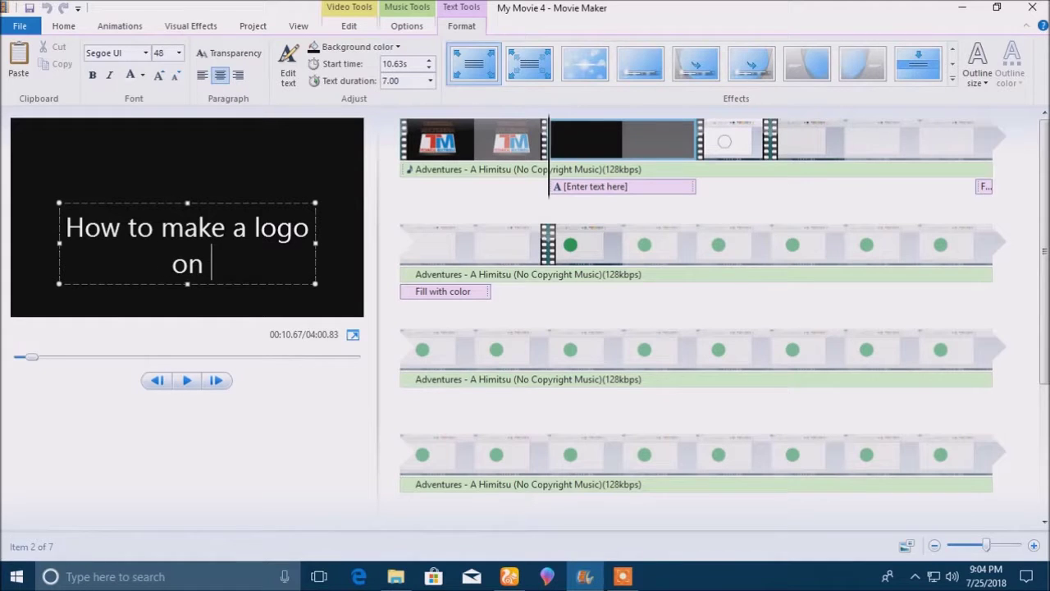
{"action": "type", "text": "Paint"}
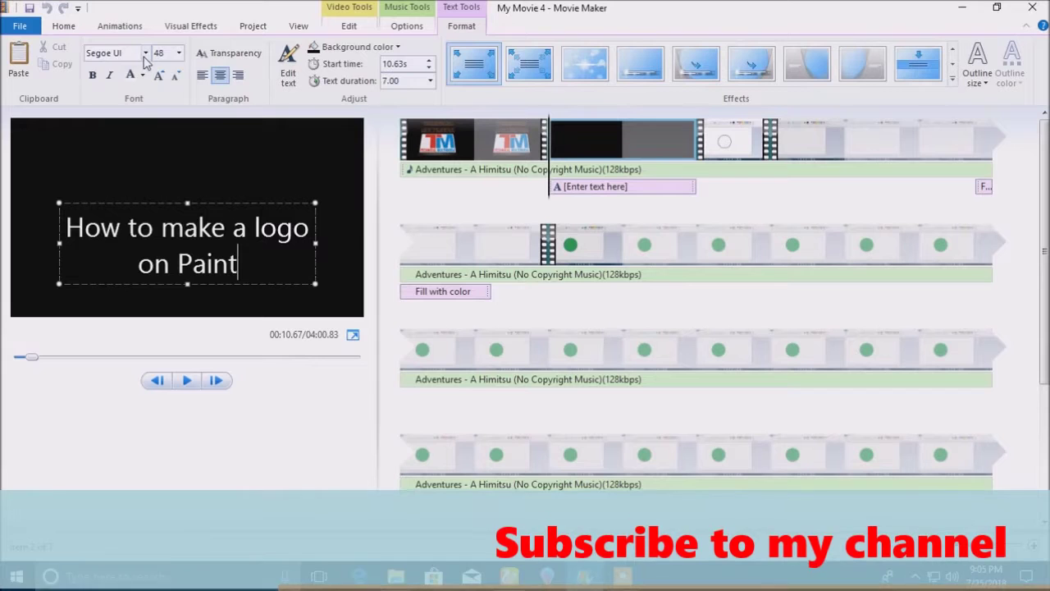
- Try the Showcard Gothic font on the title text
{"action": "left_click", "coordinate": [145, 52]}
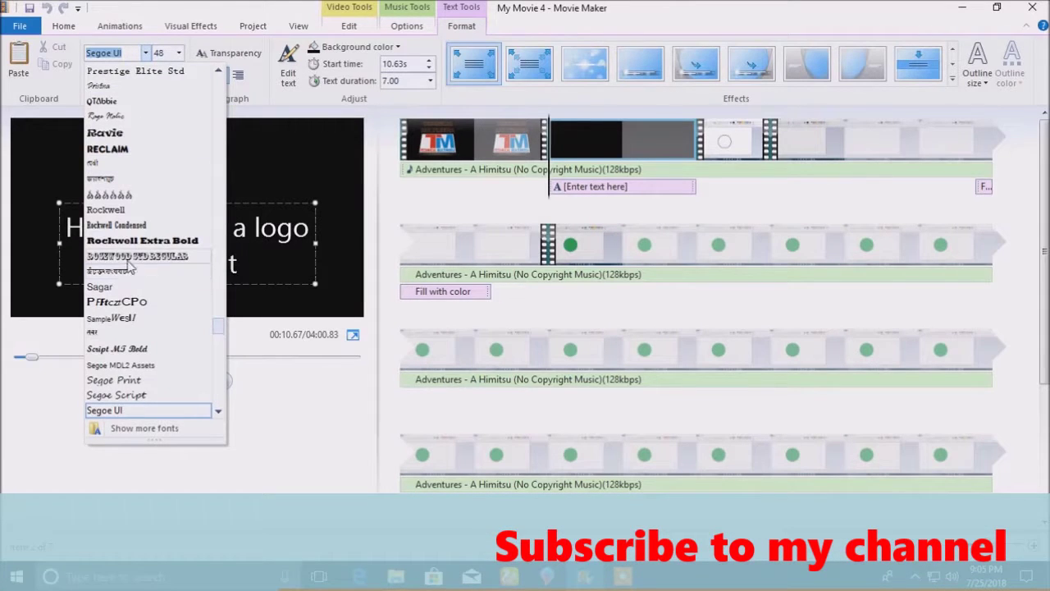
{"action": "scroll", "coordinate": [127, 296], "scroll_direction": "down", "scroll_amount": 5}
{"action": "scroll", "coordinate": [132, 295], "scroll_direction": "down", "scroll_amount": 3}
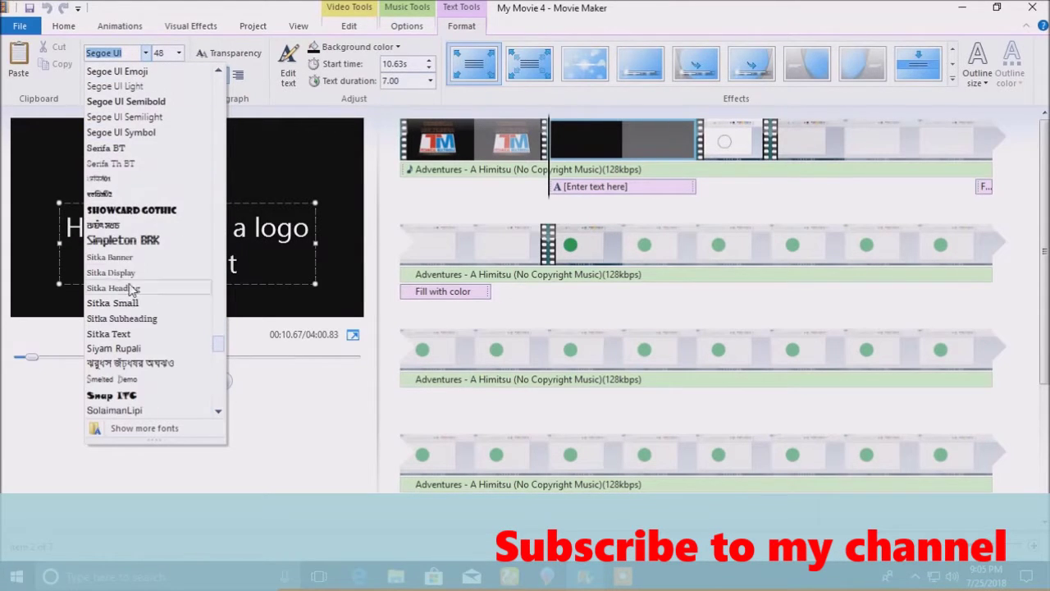
{"action": "left_click", "coordinate": [129, 205]}
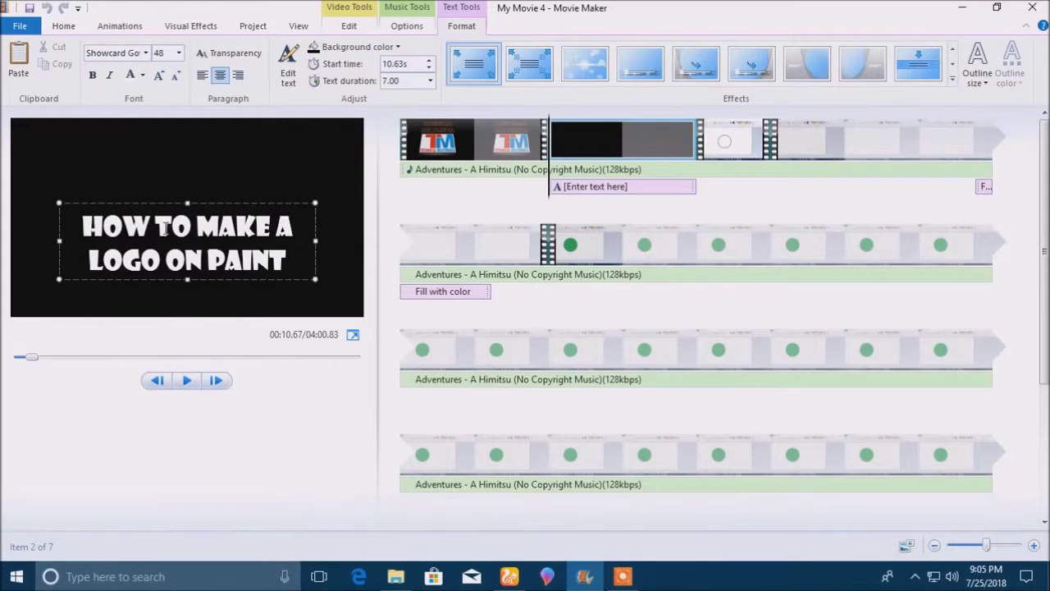
- Set the title's font to Tahoma and move its text box up to about the middle of the frame
{"action": "left_click", "coordinate": [145, 52]}
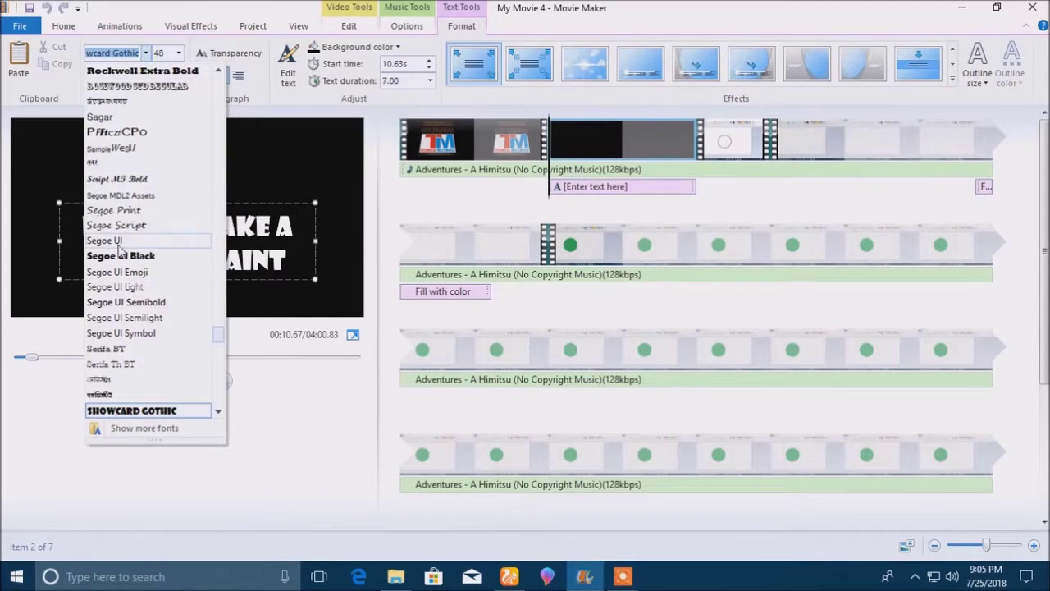
{"action": "scroll", "coordinate": [129, 320], "scroll_direction": "down", "scroll_amount": 3}
{"action": "scroll", "coordinate": [129, 320], "scroll_direction": "down", "scroll_amount": 6}
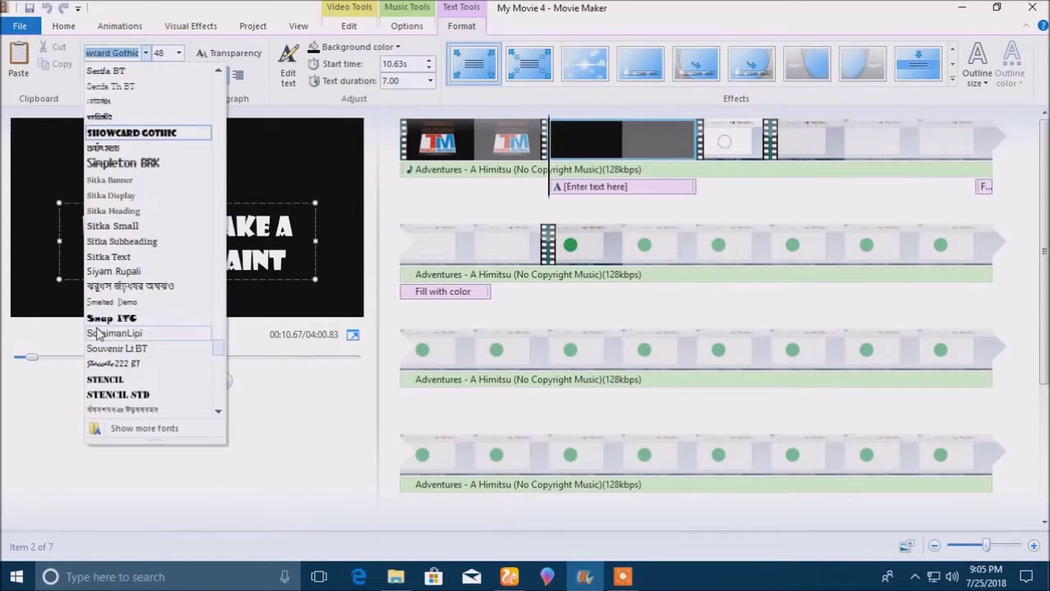
{"action": "scroll", "coordinate": [138, 345], "scroll_direction": "down", "scroll_amount": 5}
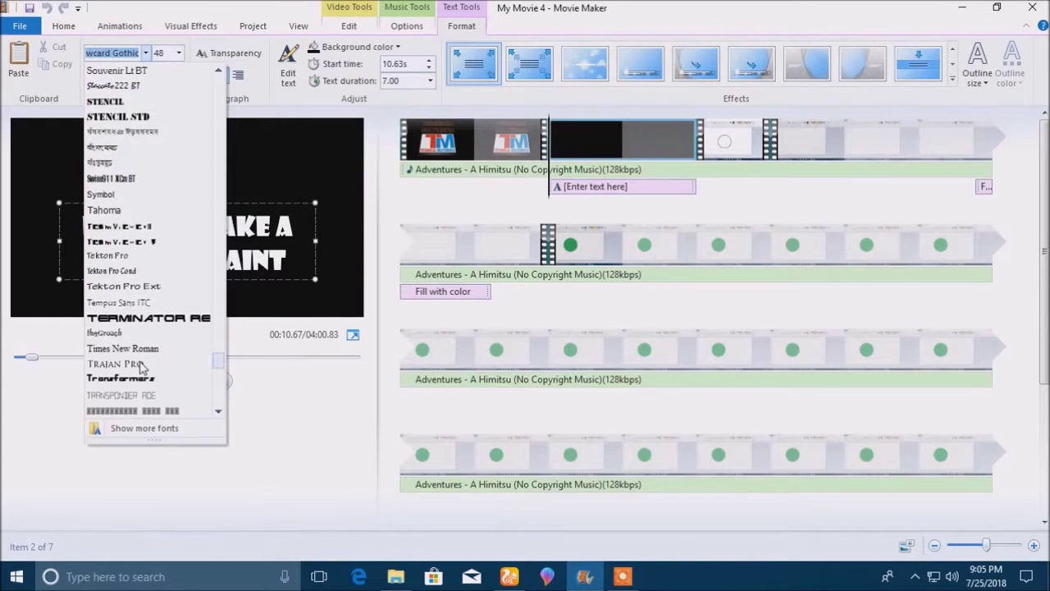
{"action": "left_click", "coordinate": [113, 210]}
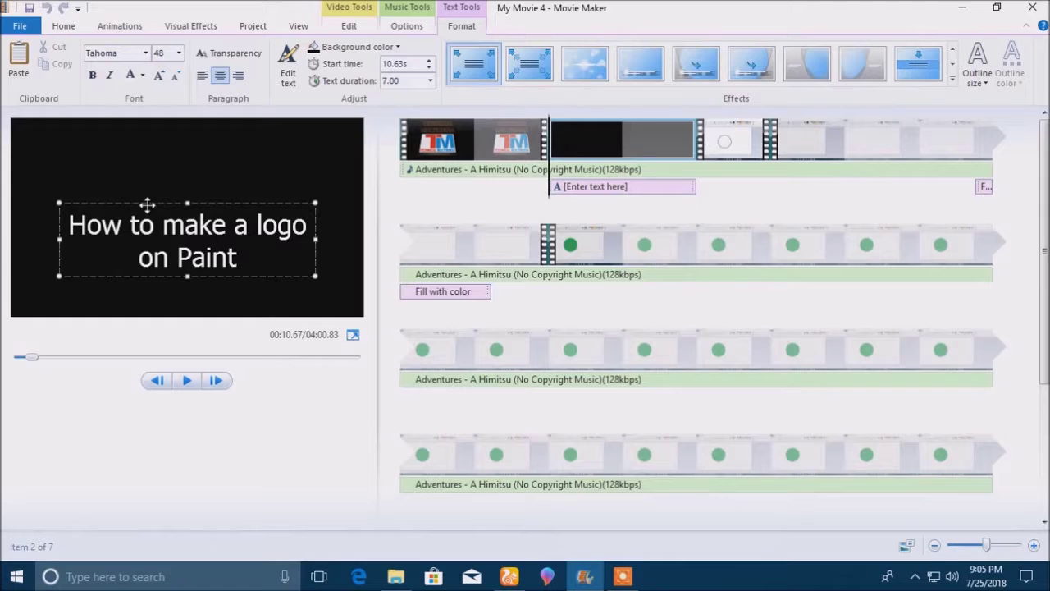
{"action": "left_click_drag", "start_coordinate": [146, 205], "coordinate": [144, 167]}
{"action": "left_click", "coordinate": [184, 240]}
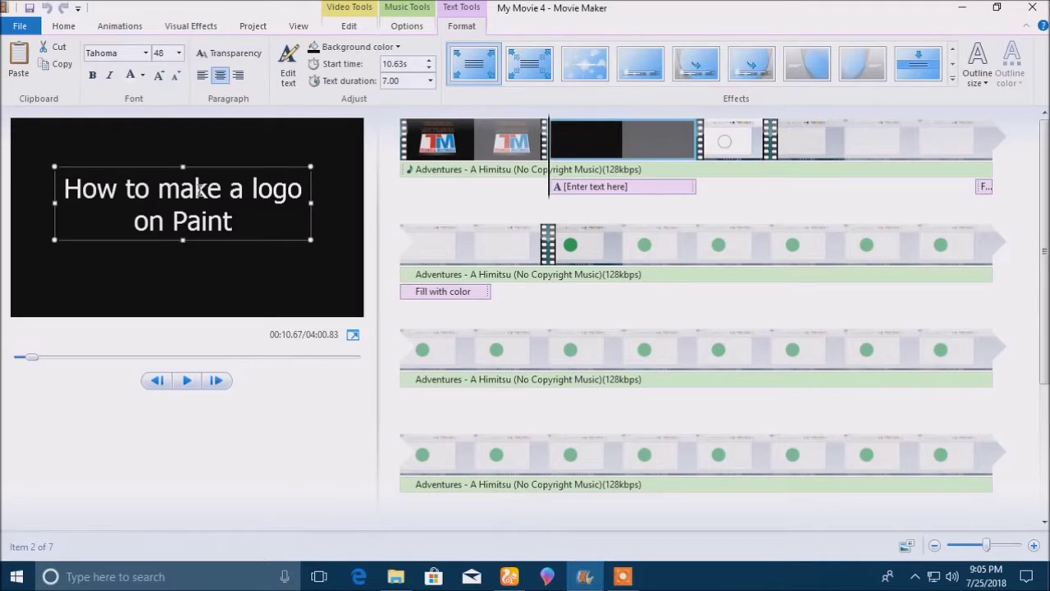
- Try the automatic black font color on the title text, and restore white
{"action": "left_click", "coordinate": [142, 76]}
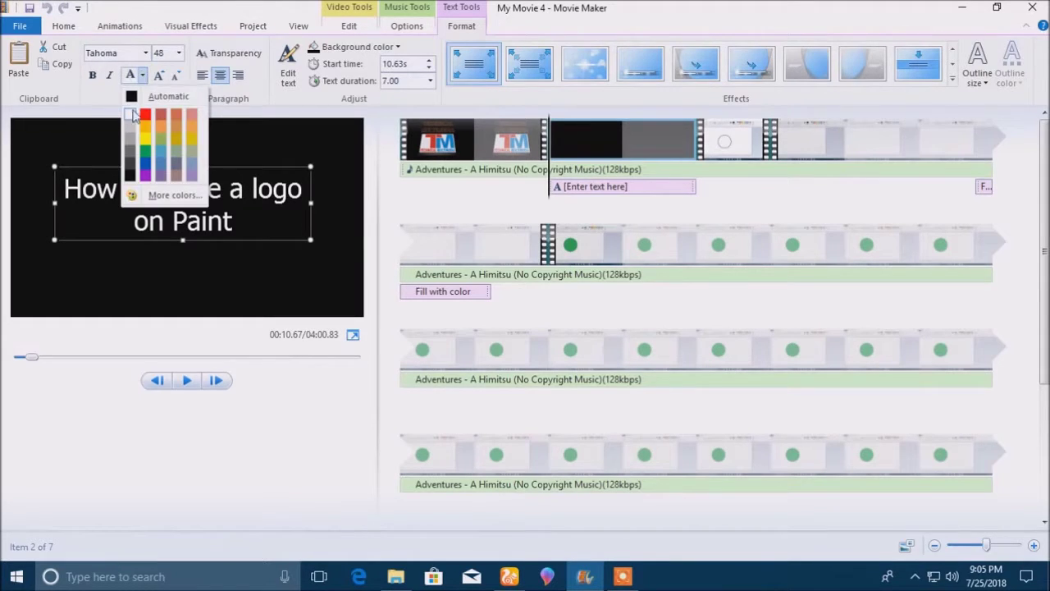
{"action": "left_click", "coordinate": [131, 97]}
{"action": "left_click", "coordinate": [142, 76]}
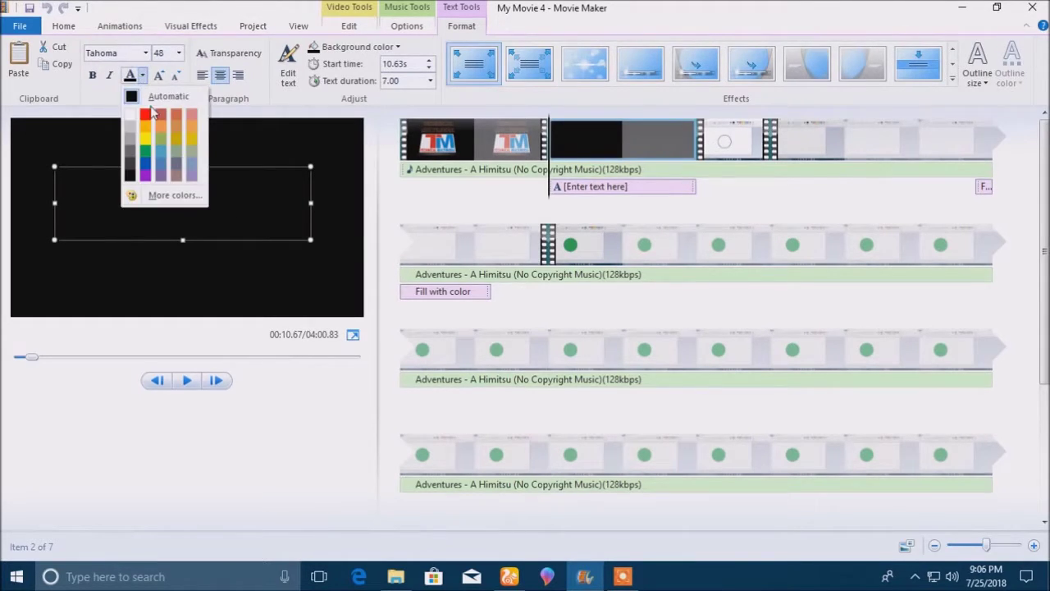
{"action": "left_click", "coordinate": [131, 115]}
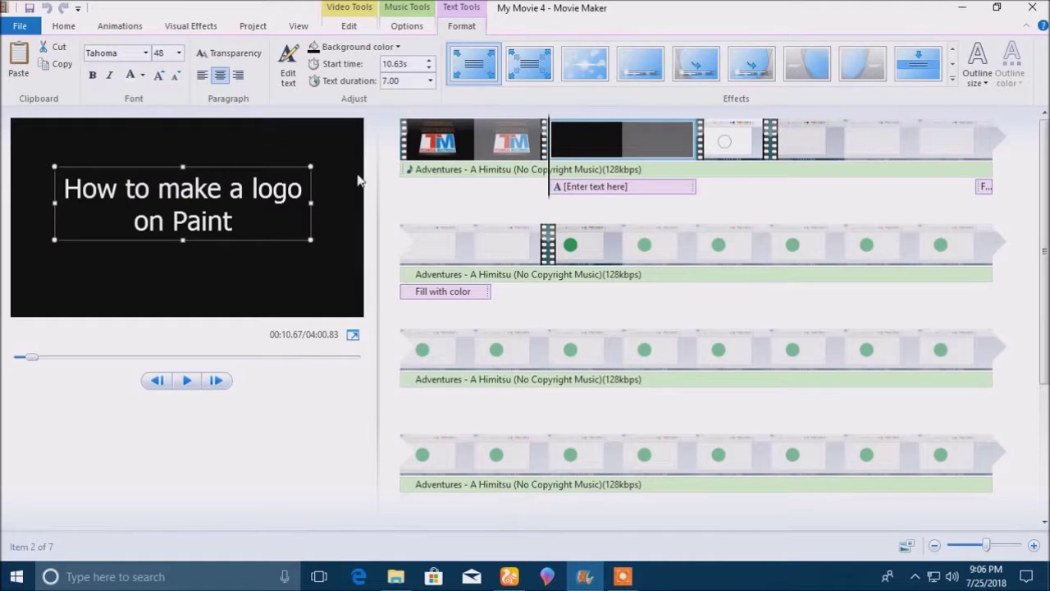
- Apply the second Cinematic text effect to the title
{"action": "left_click", "coordinate": [952, 79]}
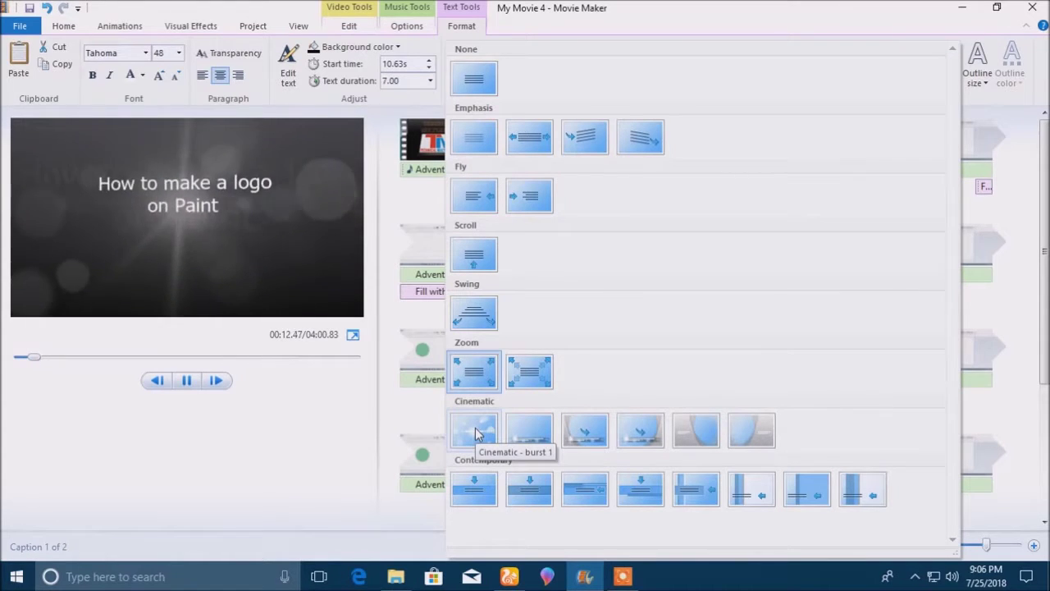
{"action": "left_click", "coordinate": [526, 443]}
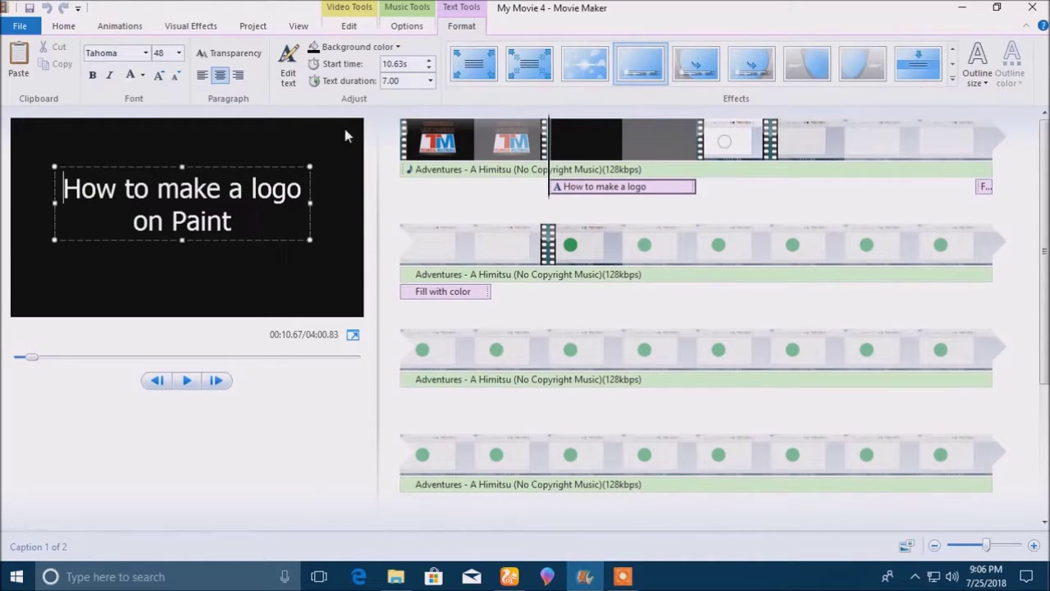
- Try font size 72 on the title text, and restore size 48
{"action": "left_click", "coordinate": [177, 53]}
{"action": "left_click", "coordinate": [161, 268]}
{"action": "left_click", "coordinate": [180, 53]}
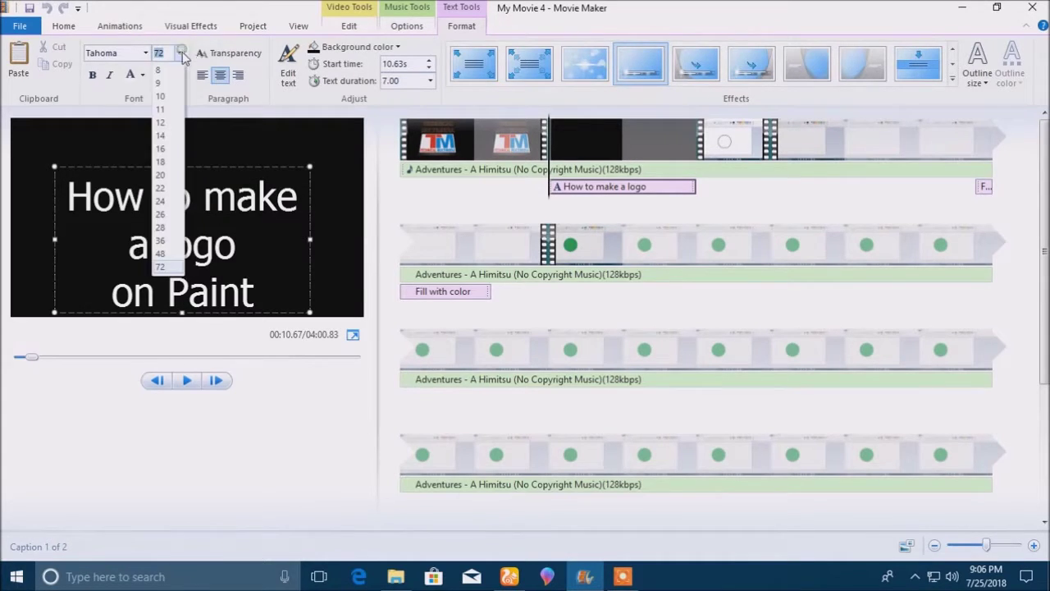
{"action": "left_click", "coordinate": [162, 256]}
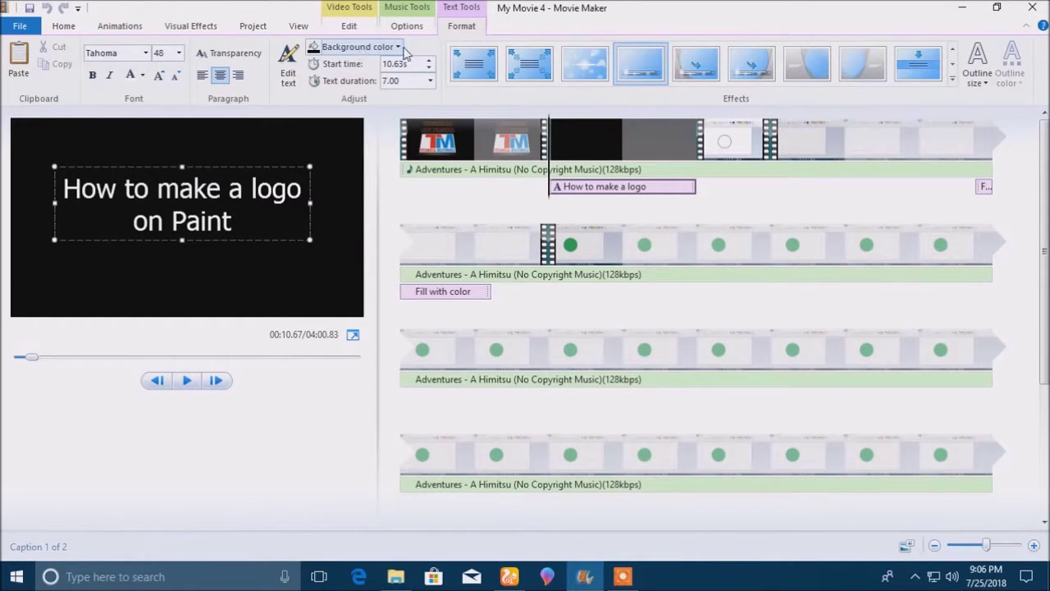
- Try a light grayish-blue theme color as the title's background and preview the title
{"action": "left_click", "coordinate": [402, 49]}
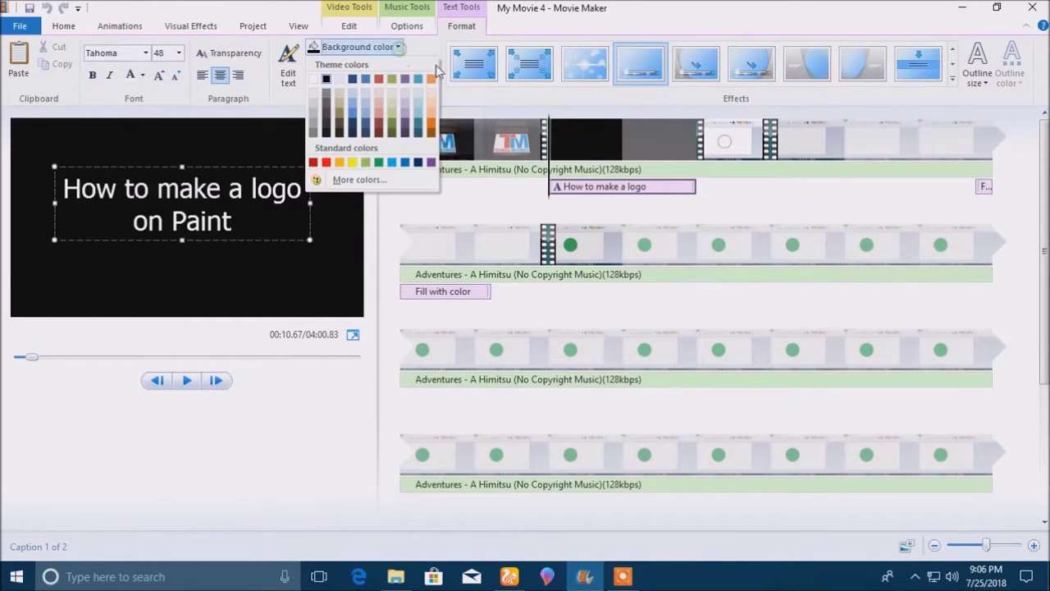
{"action": "left_click", "coordinate": [366, 109]}
{"action": "left_click", "coordinate": [188, 381]}
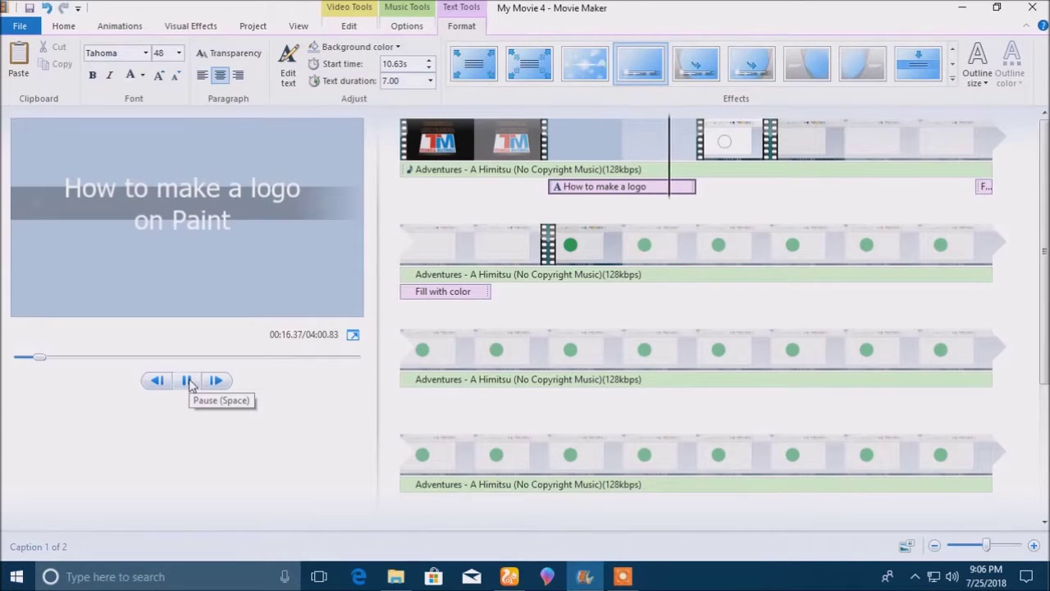
{"action": "left_click", "coordinate": [188, 381]}
- Set the title's background to a medium blue theme color and preview its transition into the following clip
{"action": "left_click", "coordinate": [398, 47]}
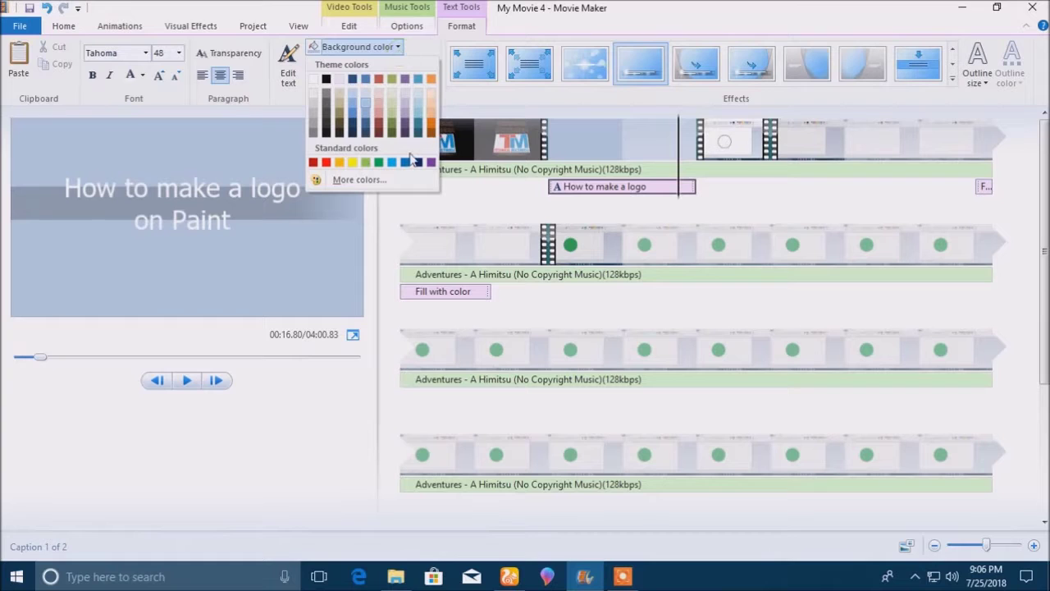
{"action": "left_click", "coordinate": [354, 124]}
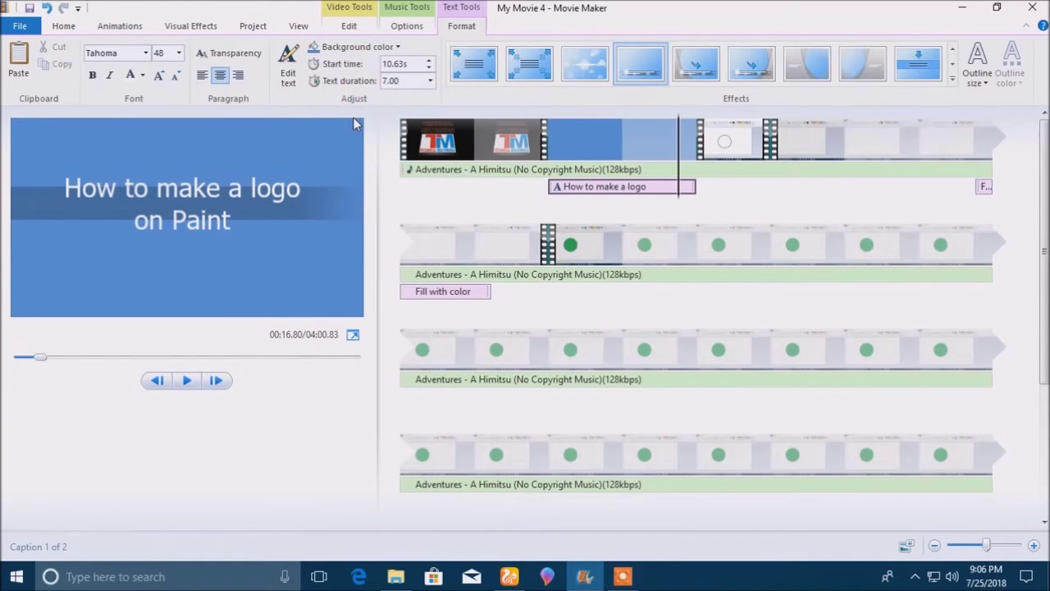
{"action": "left_click", "coordinate": [188, 380]}
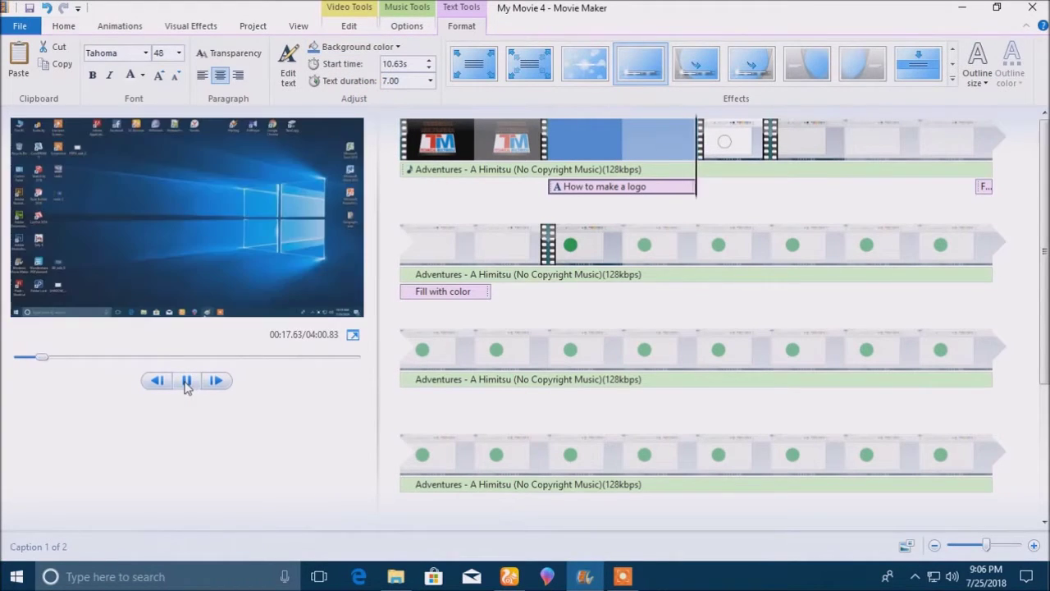
{"action": "left_click", "coordinate": [188, 385]}
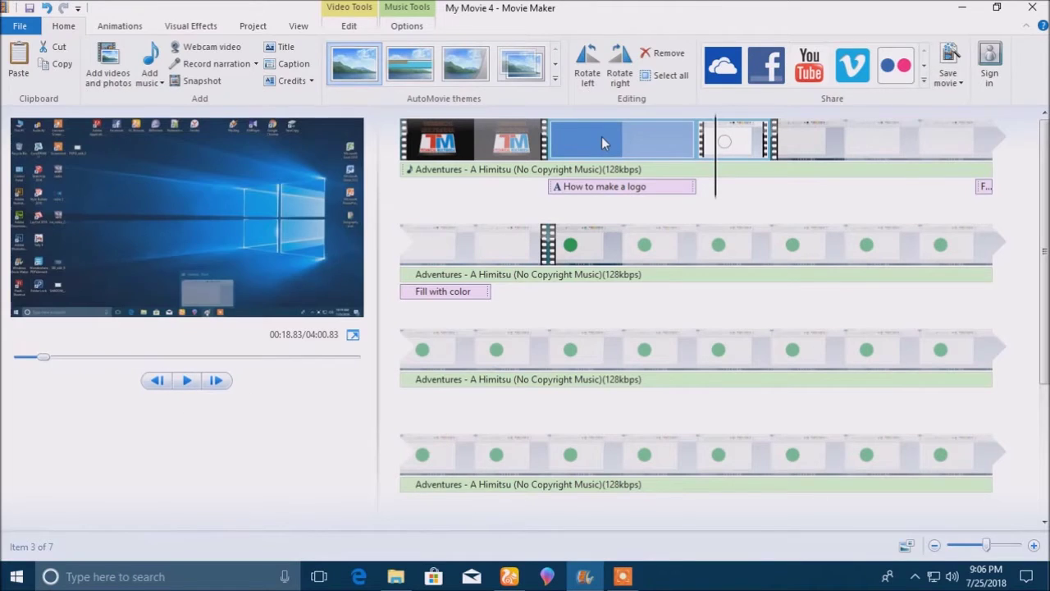
{"action": "left_click", "coordinate": [601, 137]}
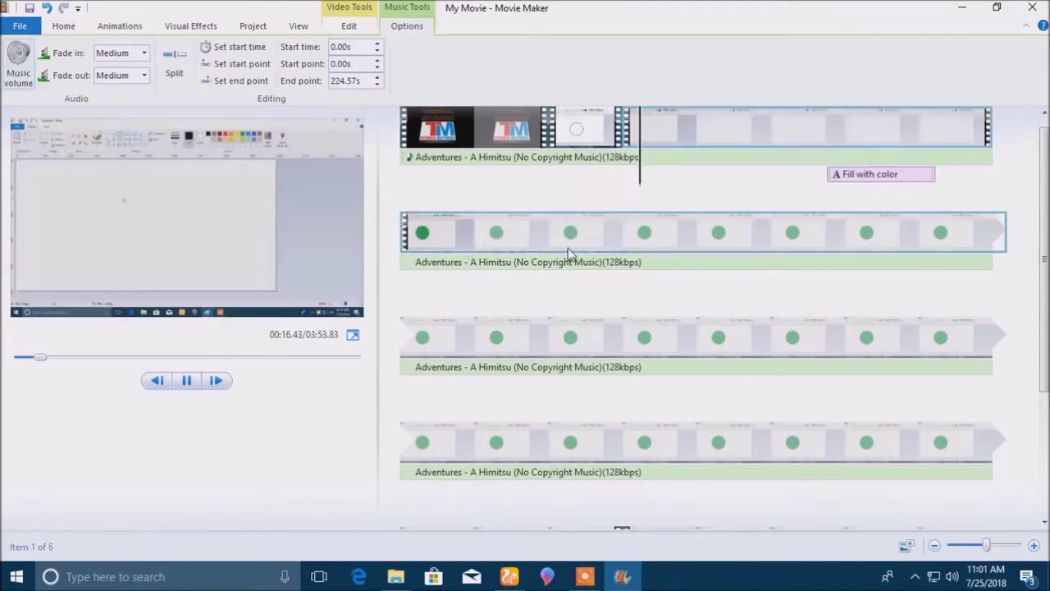
- Look over the arranged clips and music along the timeline, through to the last clip
{"action": "left_click", "coordinate": [566, 246]}
{"action": "scroll", "coordinate": [570, 250], "scroll_direction": "down", "scroll_amount": 3}
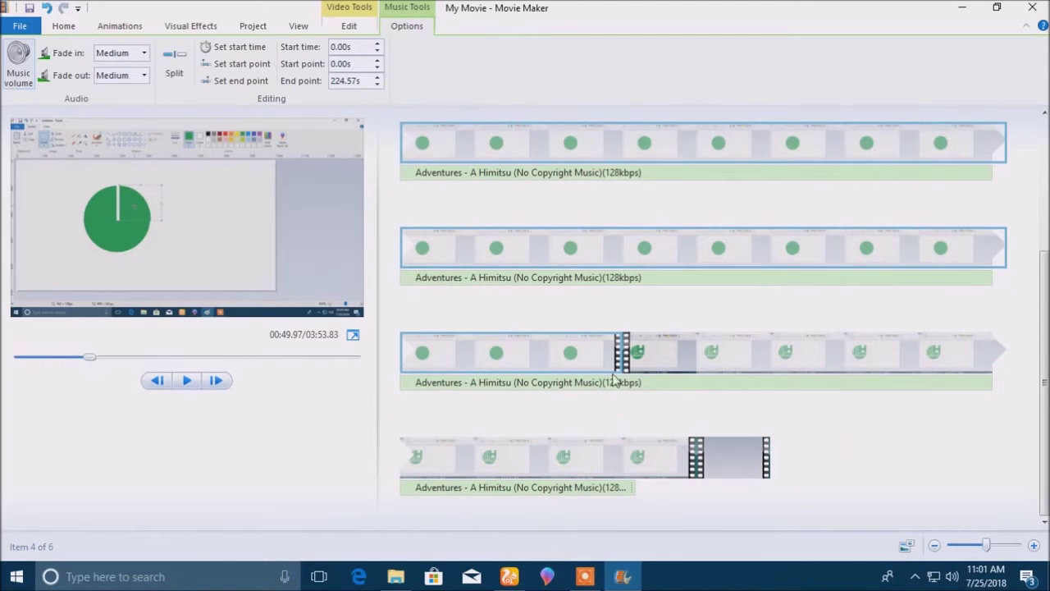
{"action": "left_click", "coordinate": [722, 450]}
{"action": "scroll", "coordinate": [699, 408], "scroll_direction": "up", "scroll_amount": 3}
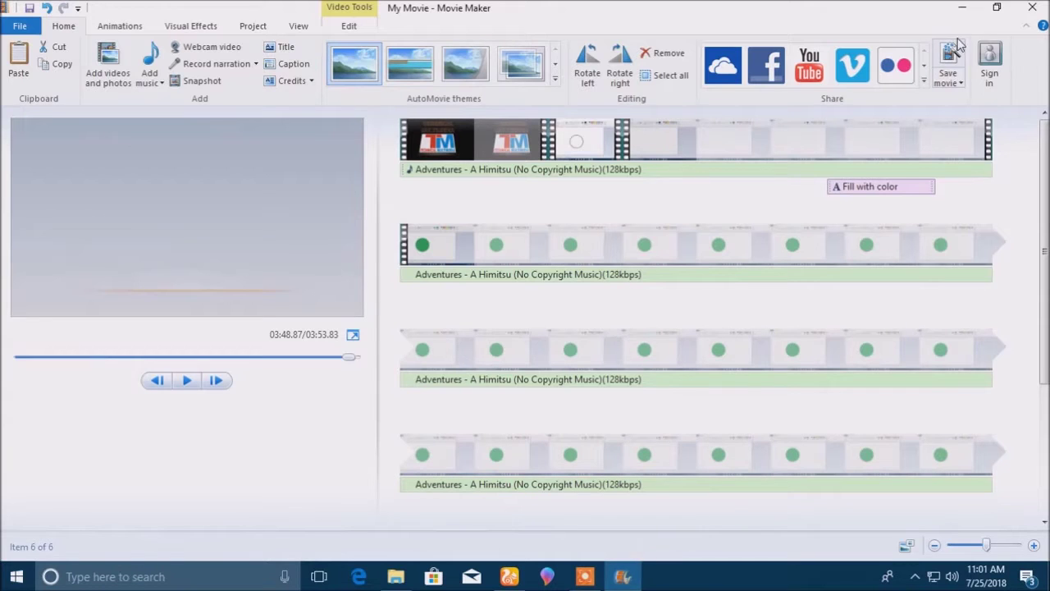
- Close the movie editor, saving the project in Documents as "My Movie 4"
{"action": "left_click", "coordinate": [1033, 8]}
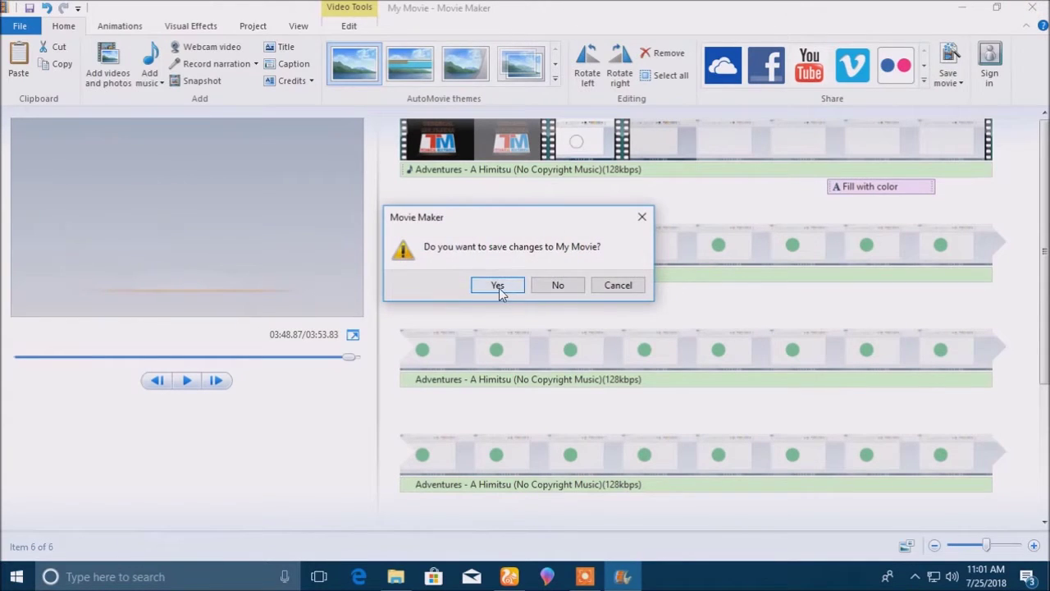
{"action": "left_click", "coordinate": [497, 286]}
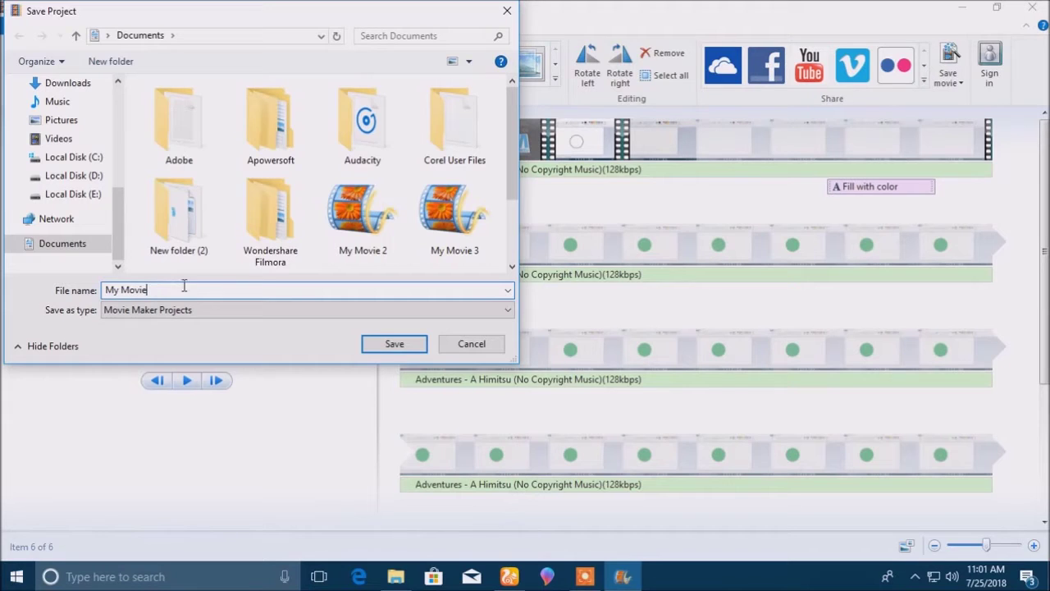
{"action": "left_click", "coordinate": [190, 289]}
{"action": "type", "text": "4"}
{"action": "left_click", "coordinate": [387, 345]}
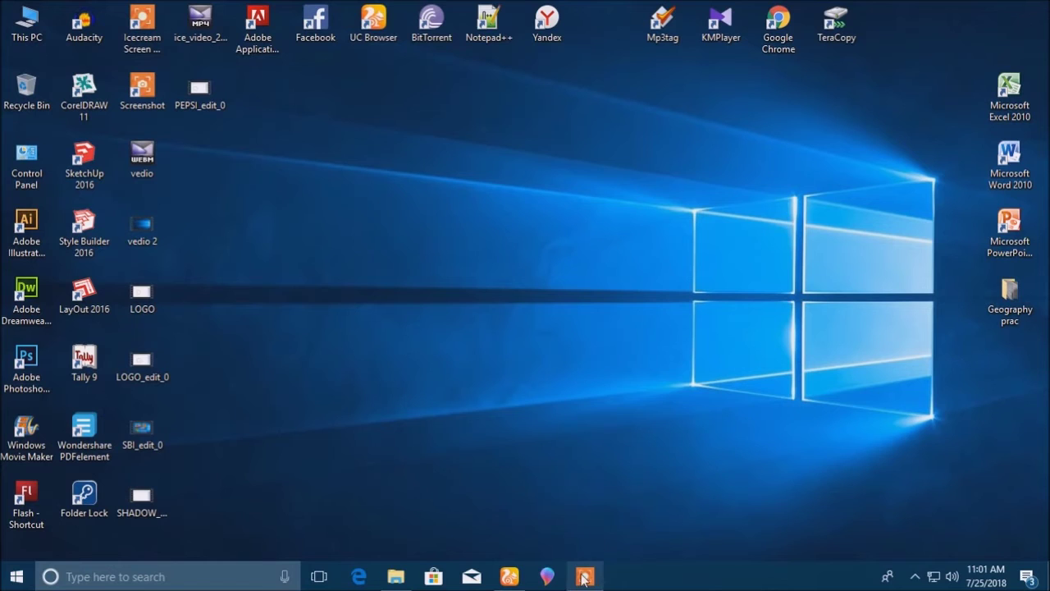
{"action": "left_click", "coordinate": [584, 576]}
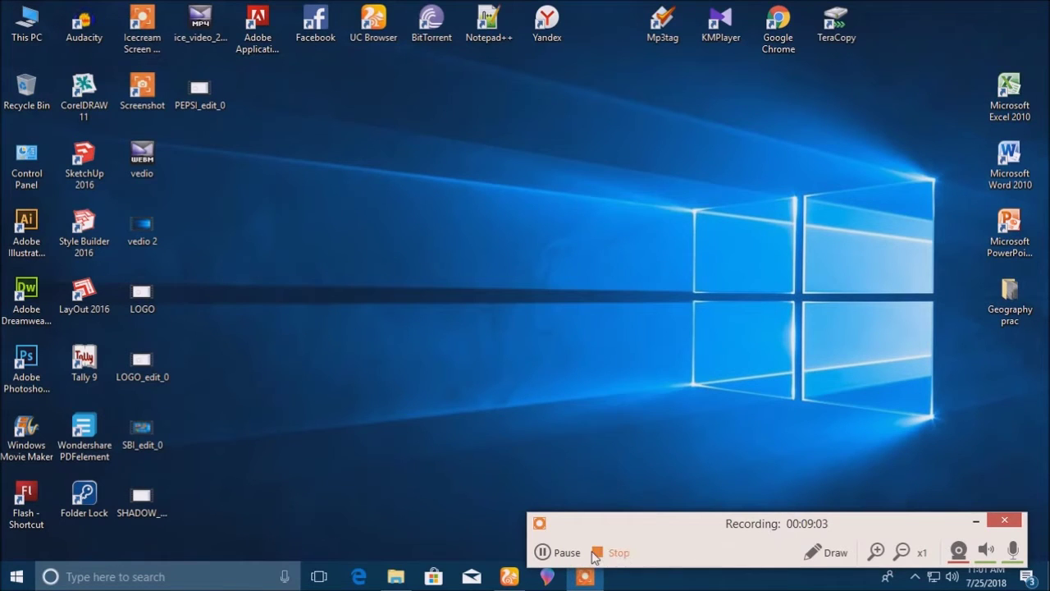